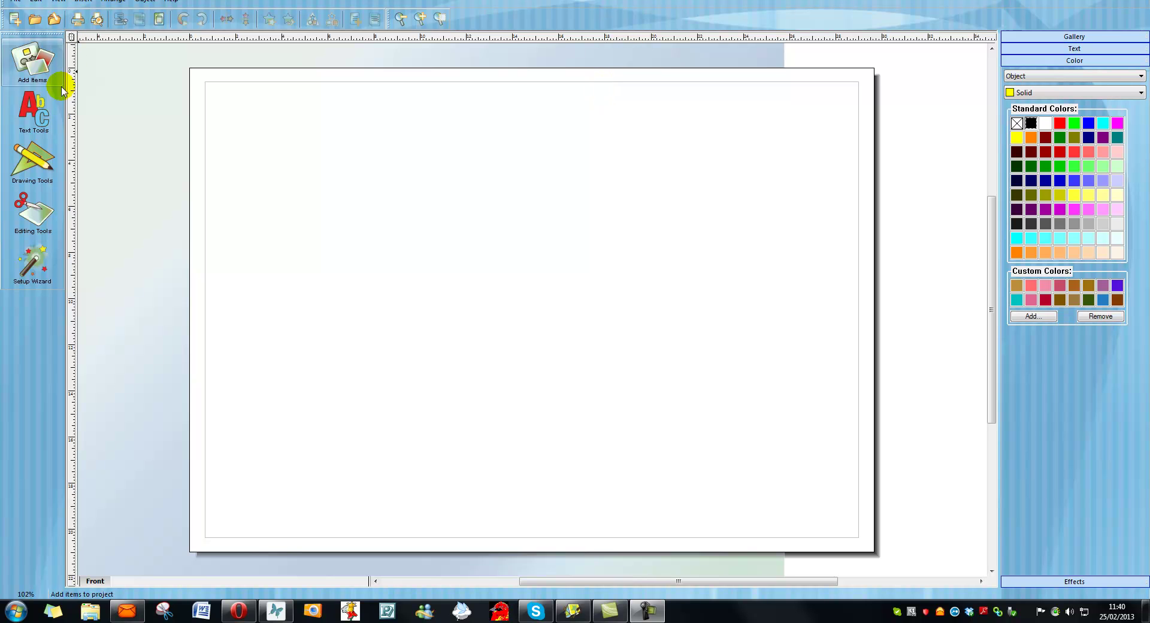
# - Draw a tall filled rectangle, about 7.94 × 12.28 cm, on the left of the page
pyautogui.click(16, 179)
pyautogui.click(120, 172)
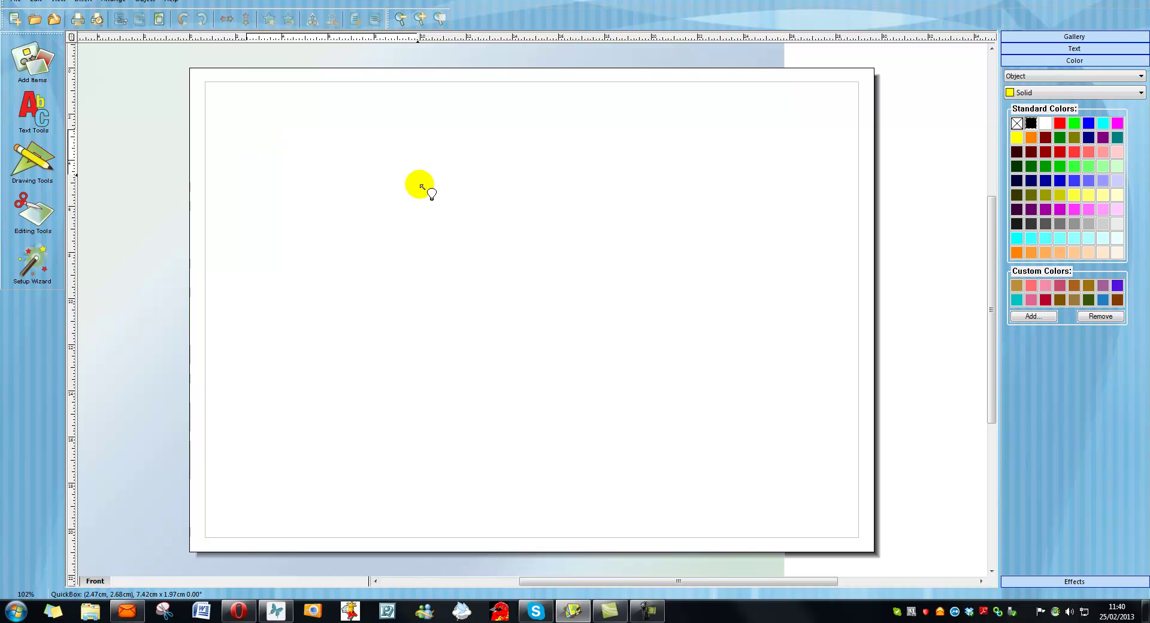
pyautogui.moveTo(431, 366); pyautogui.dragTo(428, 412)
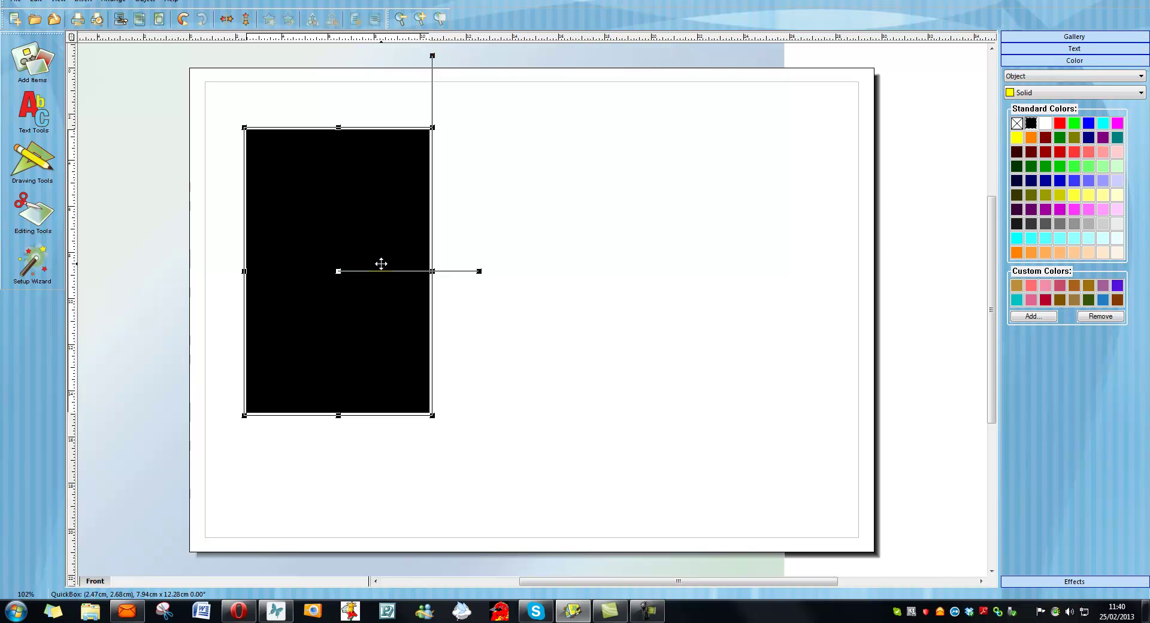
# - Draw a filled oval, about 8.51 × 9.01 cm, to the right of the rectangle
pyautogui.click(50, 161)
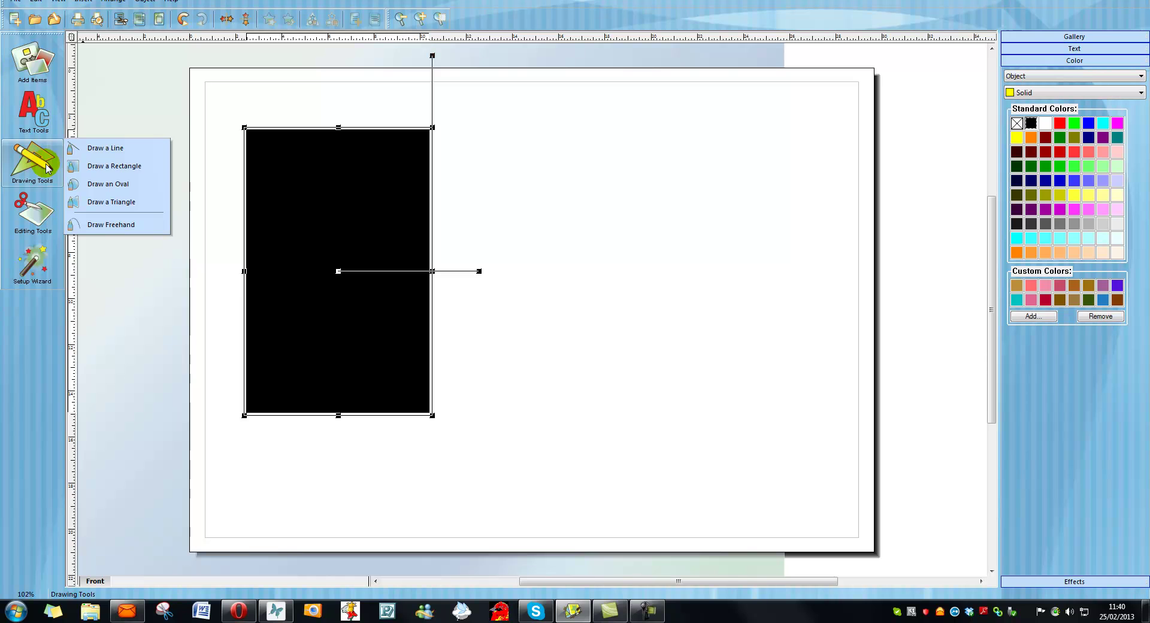
pyautogui.click(114, 184)
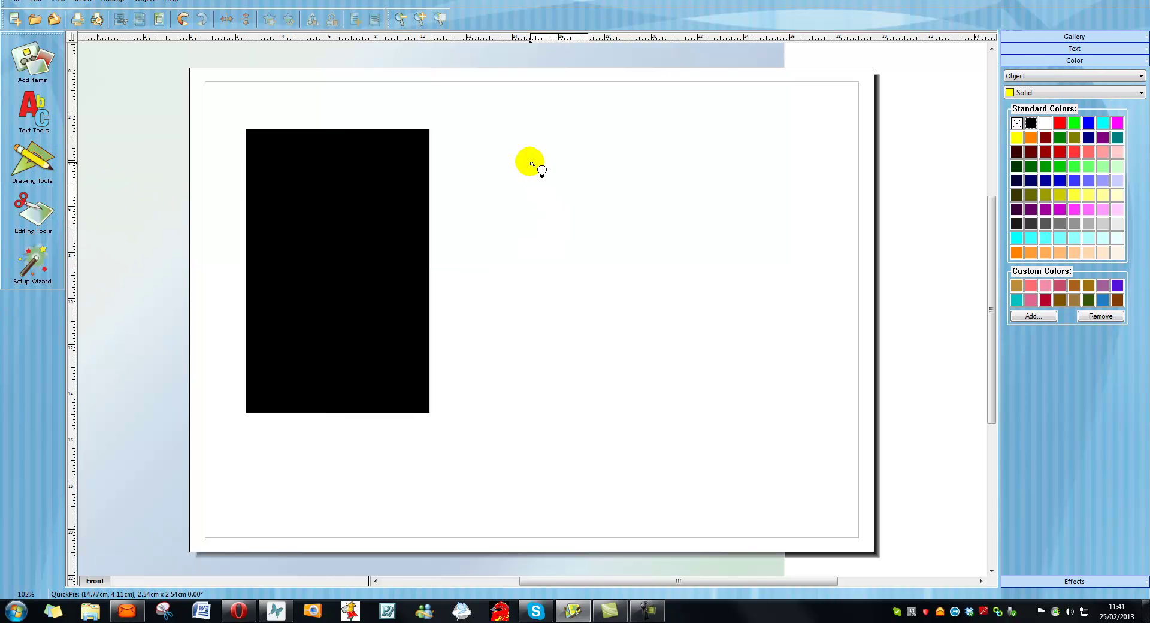
pyautogui.moveTo(503, 157); pyautogui.dragTo(698, 357)
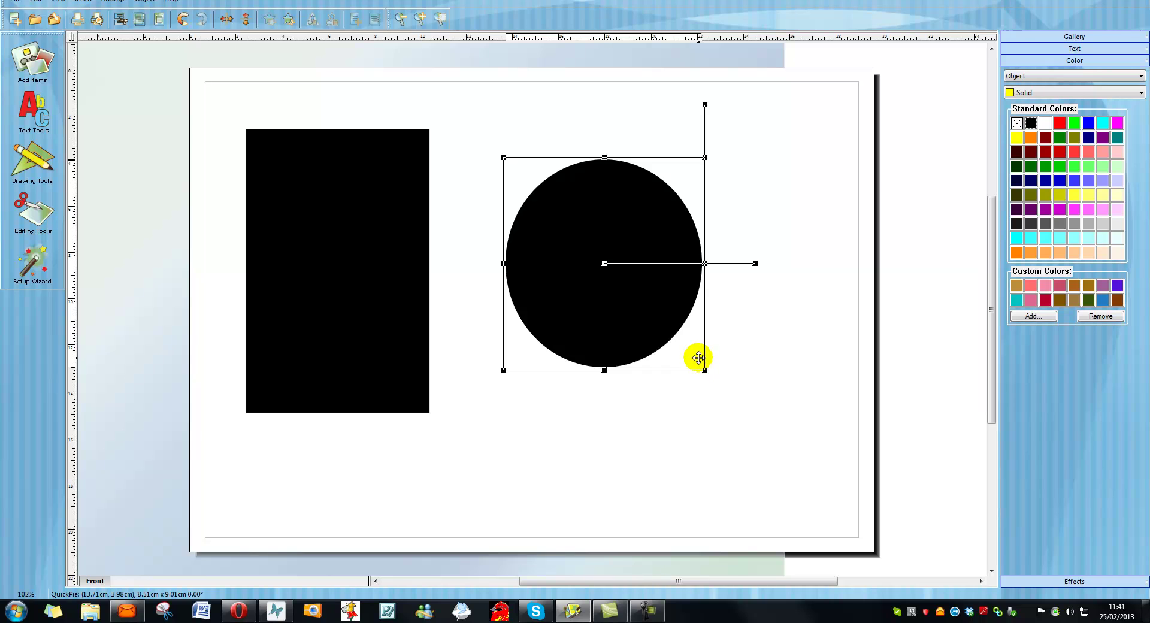
# - Remove the circle's fill colour so it is unfilled
pyautogui.click(1059, 123)
pyautogui.click(1060, 152)
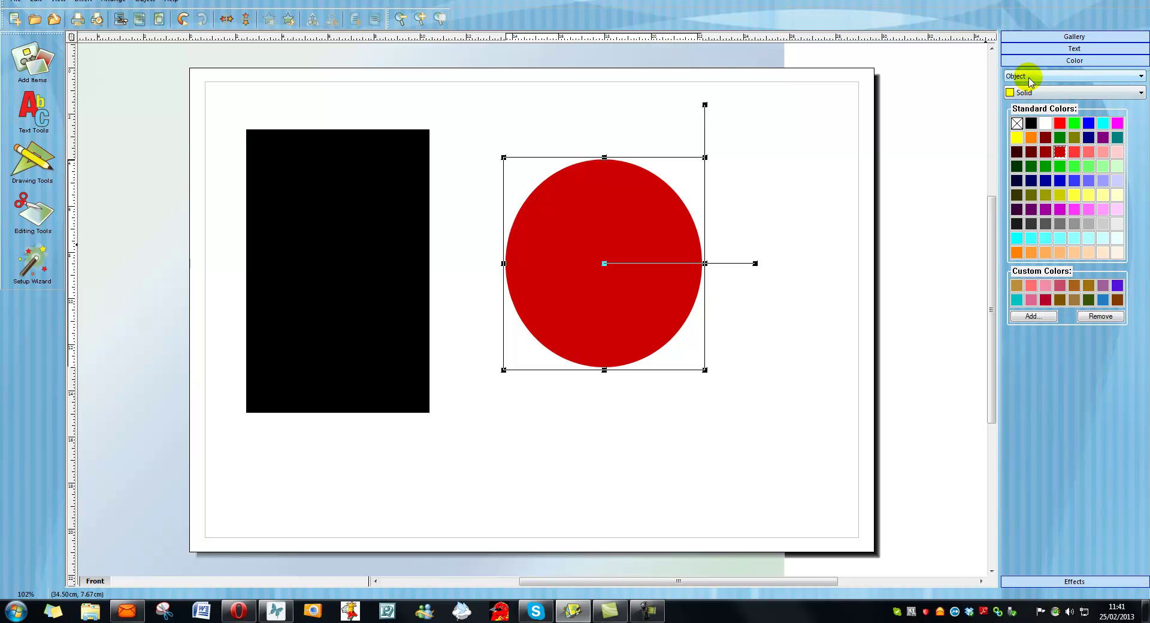
pyautogui.click(1141, 76)
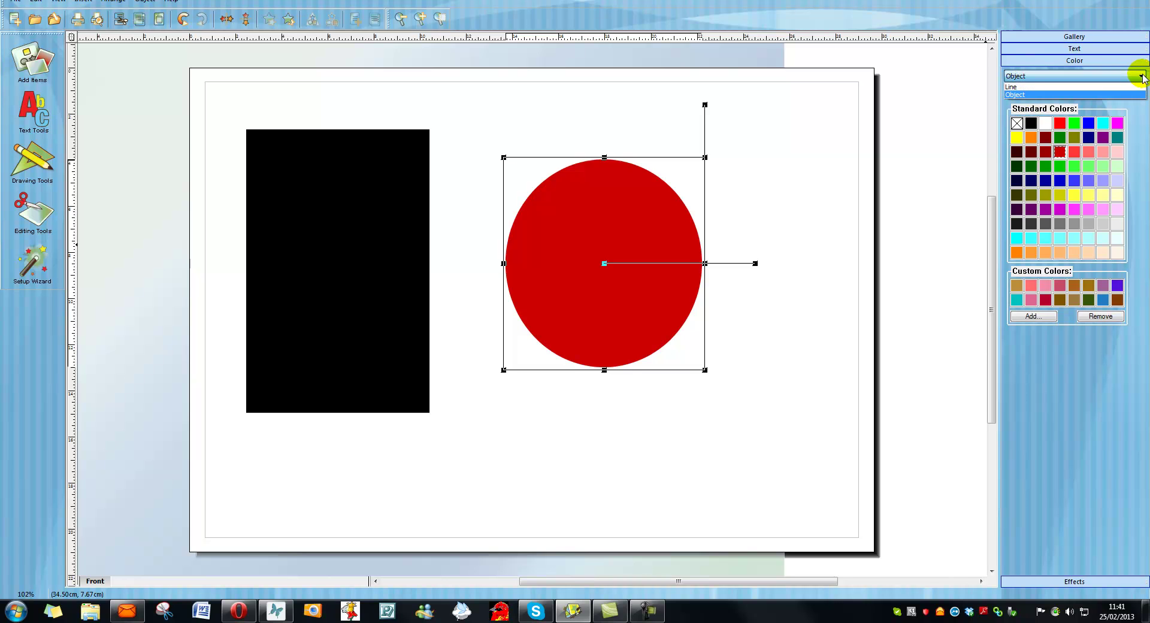
pyautogui.click(1140, 94)
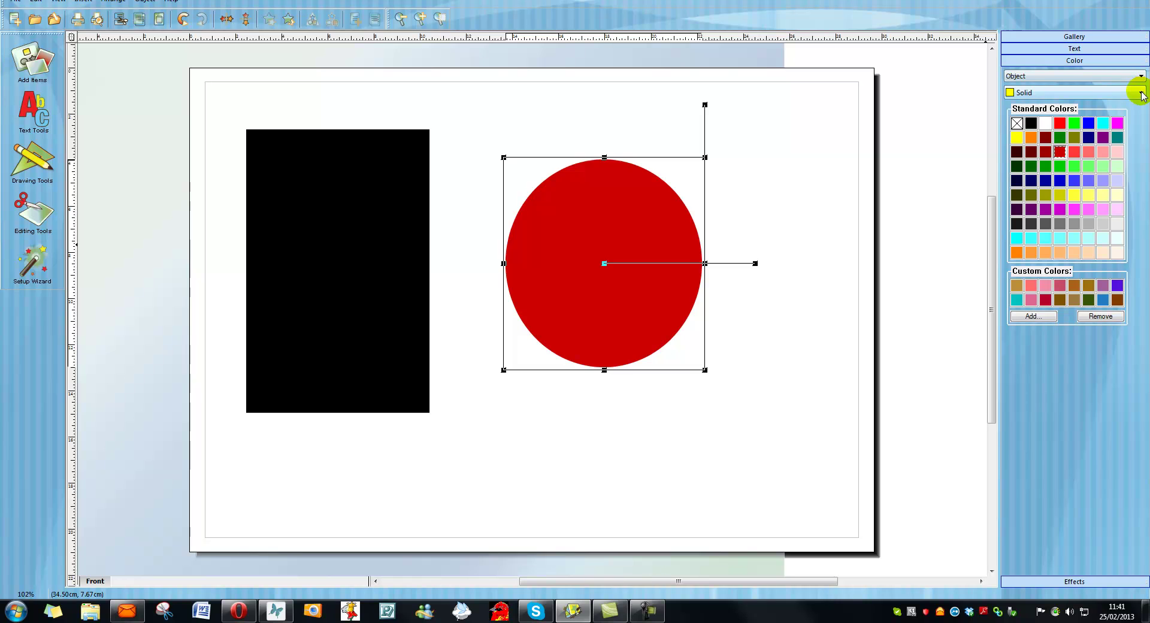
pyautogui.click(1141, 92)
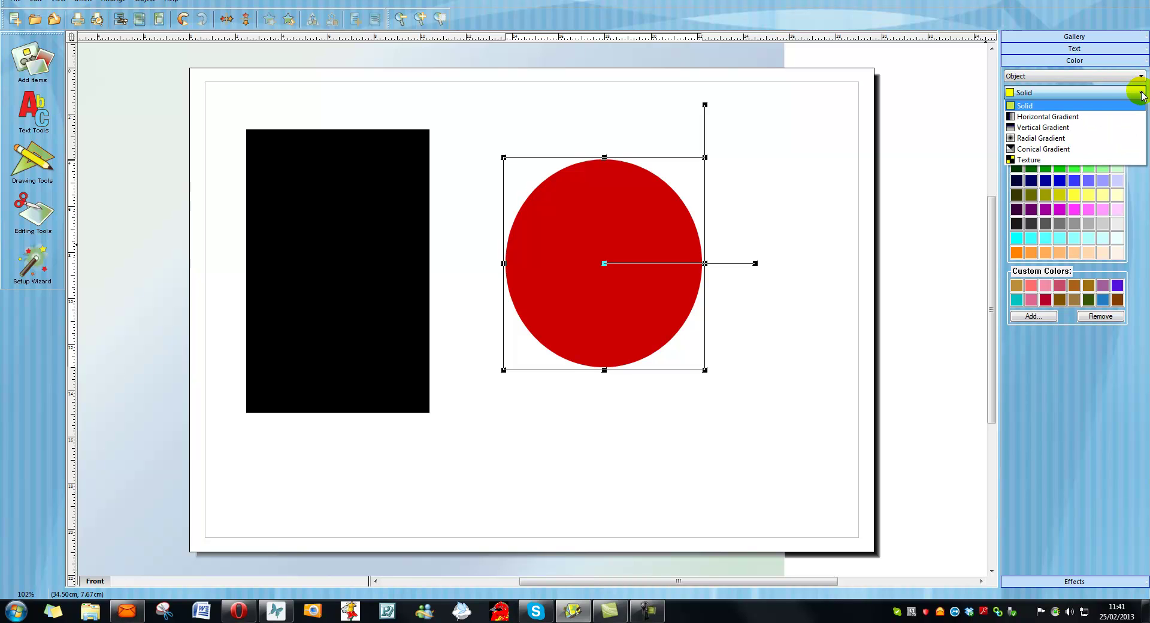
pyautogui.click(1142, 94)
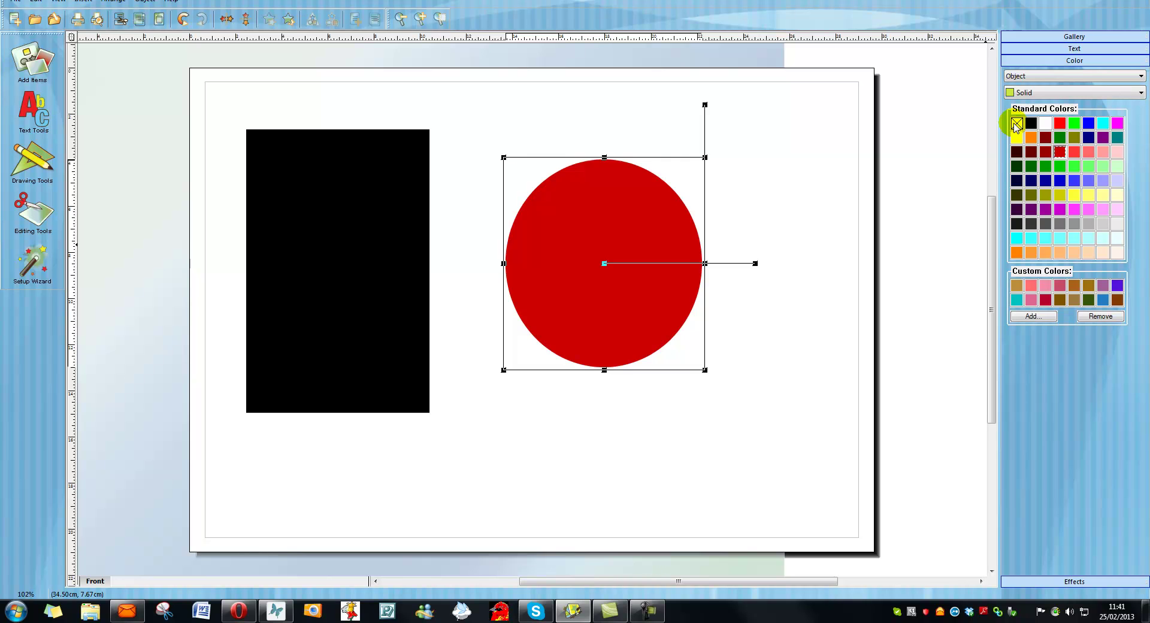
pyautogui.click(1016, 124)
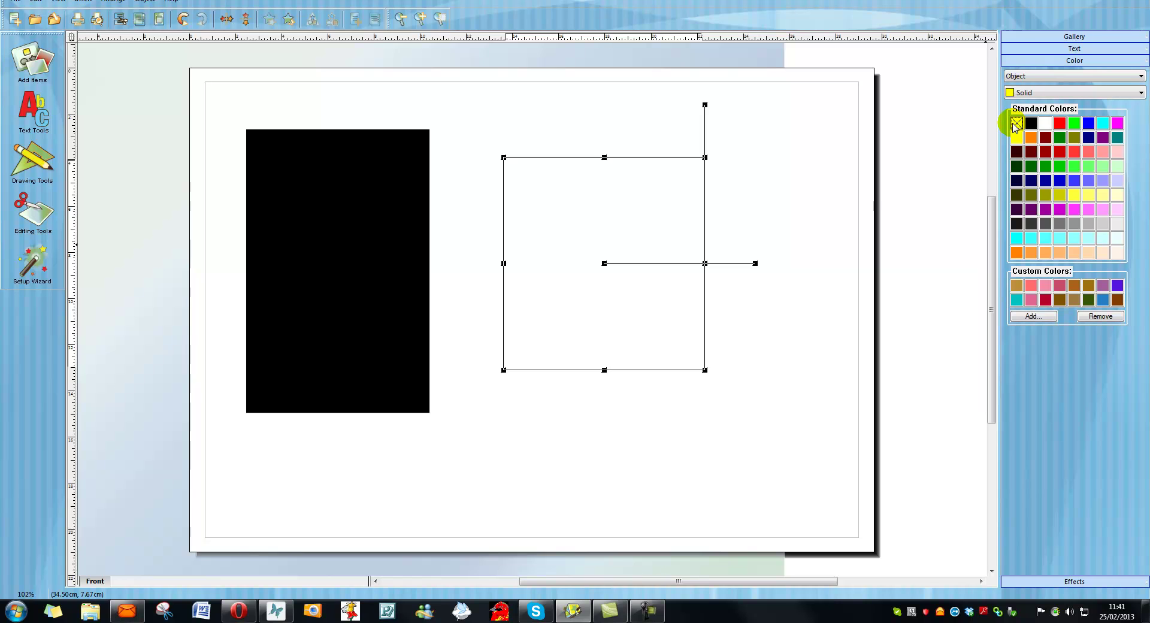
# - Give the circle a 2.0p red outline
pyautogui.click(1040, 76)
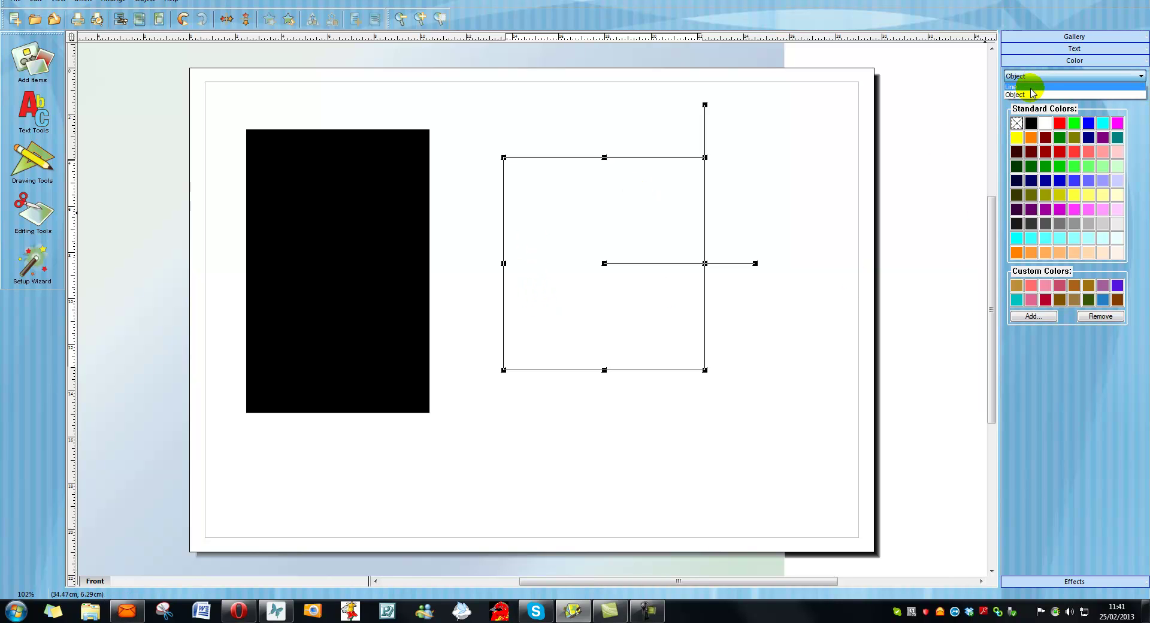
pyautogui.click(1031, 87)
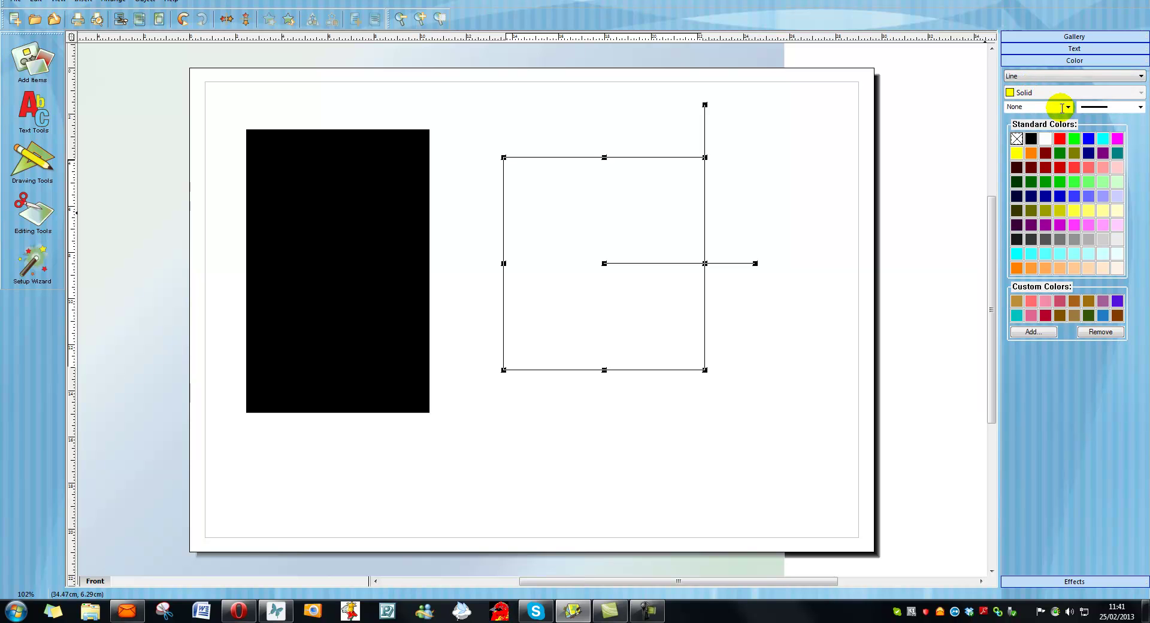
pyautogui.click(1068, 107)
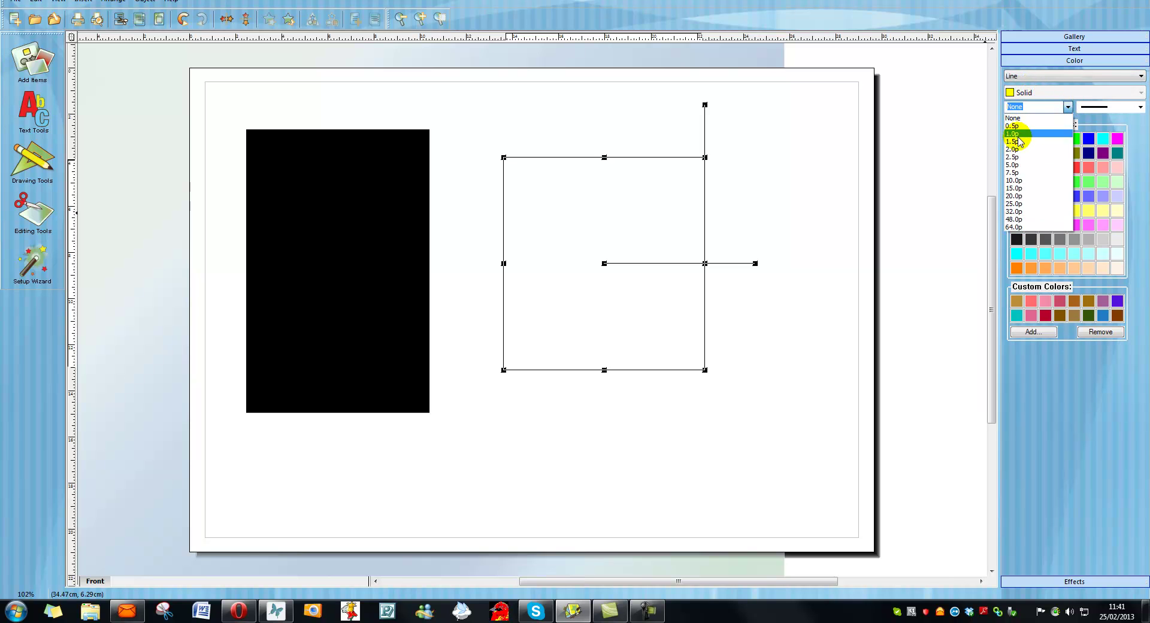
pyautogui.click(1016, 149)
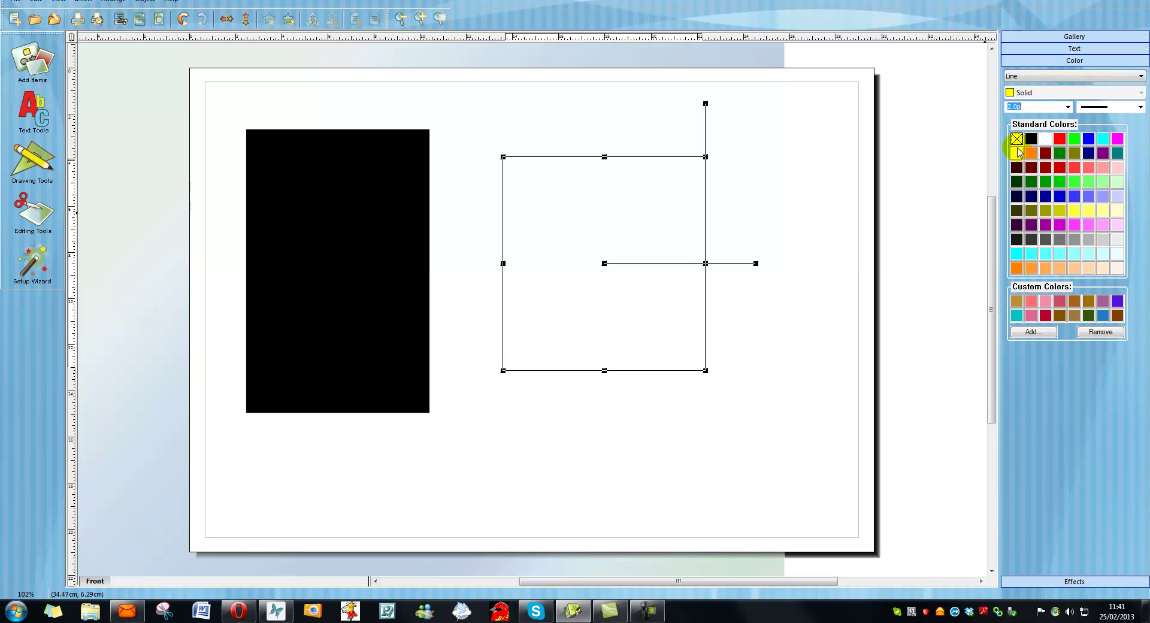
pyautogui.click(1060, 140)
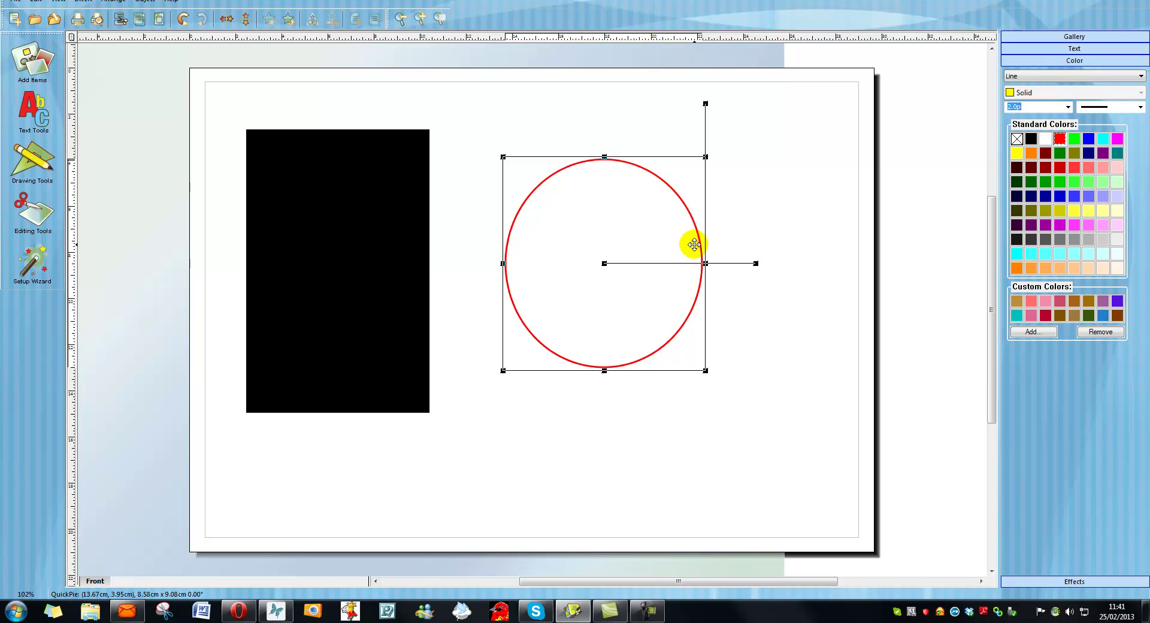
# - Move the circle left so it overlaps the rectangle's right edge
pyautogui.moveTo(670, 249); pyautogui.dragTo(517, 238)
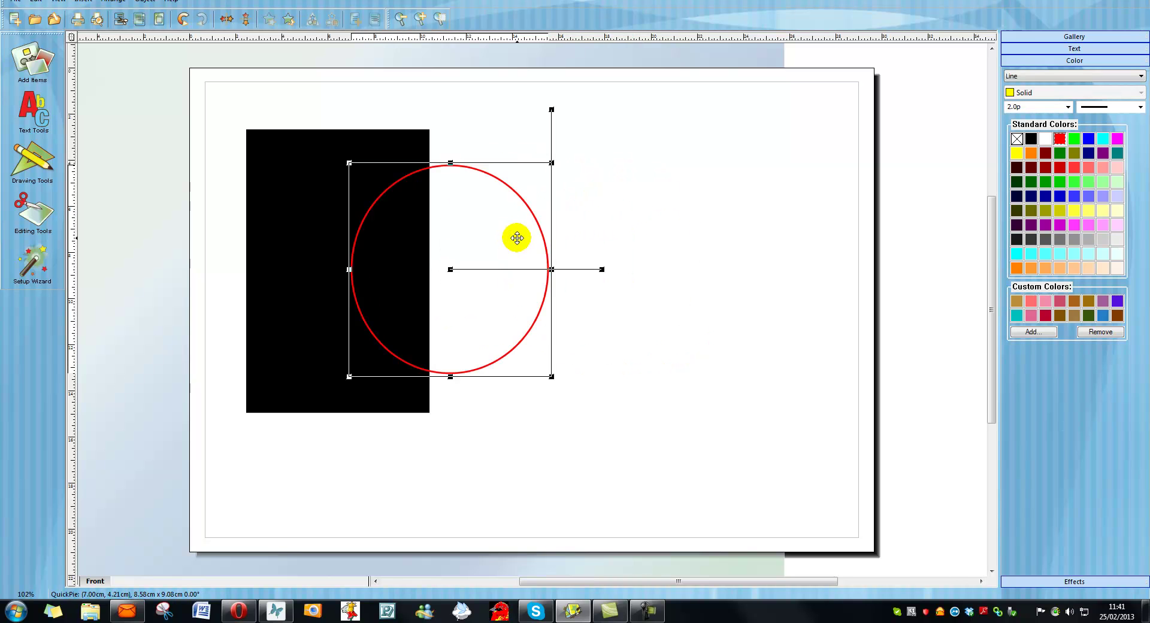
pyautogui.click(641, 224)
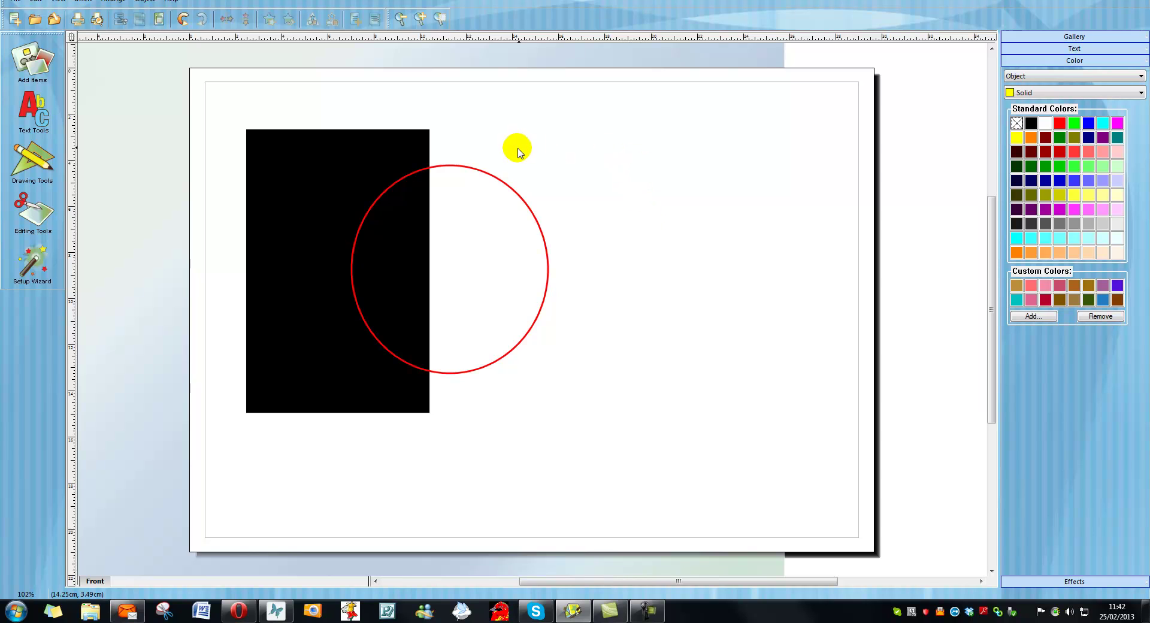
pyautogui.click(375, 149)
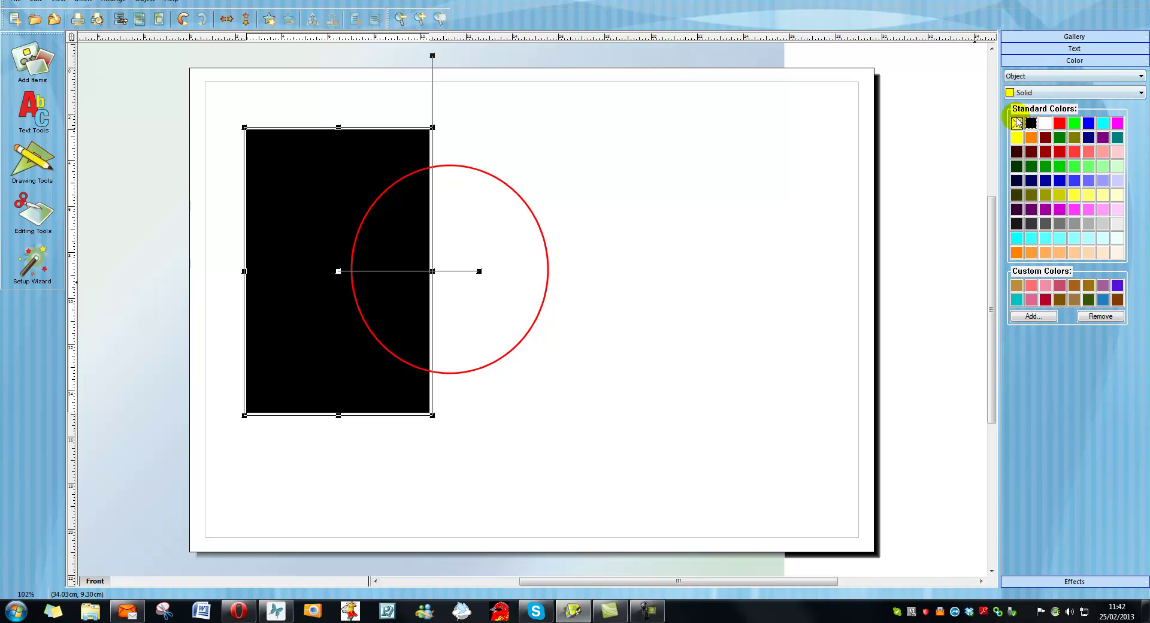
# - Remove the rectangle's black fill and give it a 2.0p red outline
pyautogui.click(1016, 124)
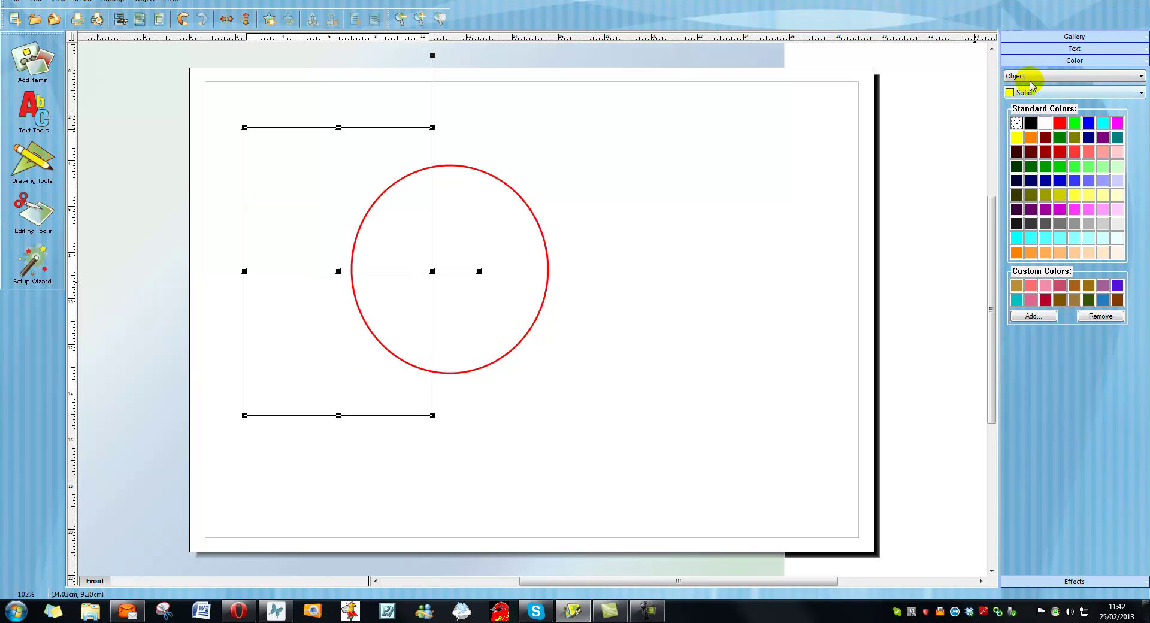
pyautogui.click(1033, 77)
pyautogui.click(1024, 87)
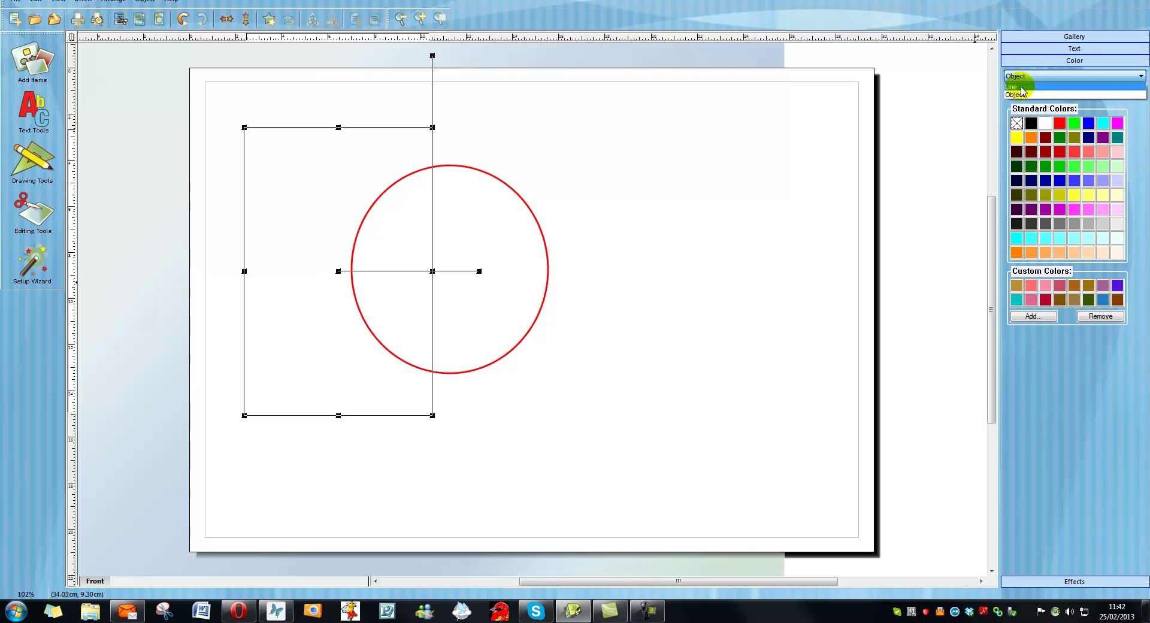
pyautogui.click(1066, 107)
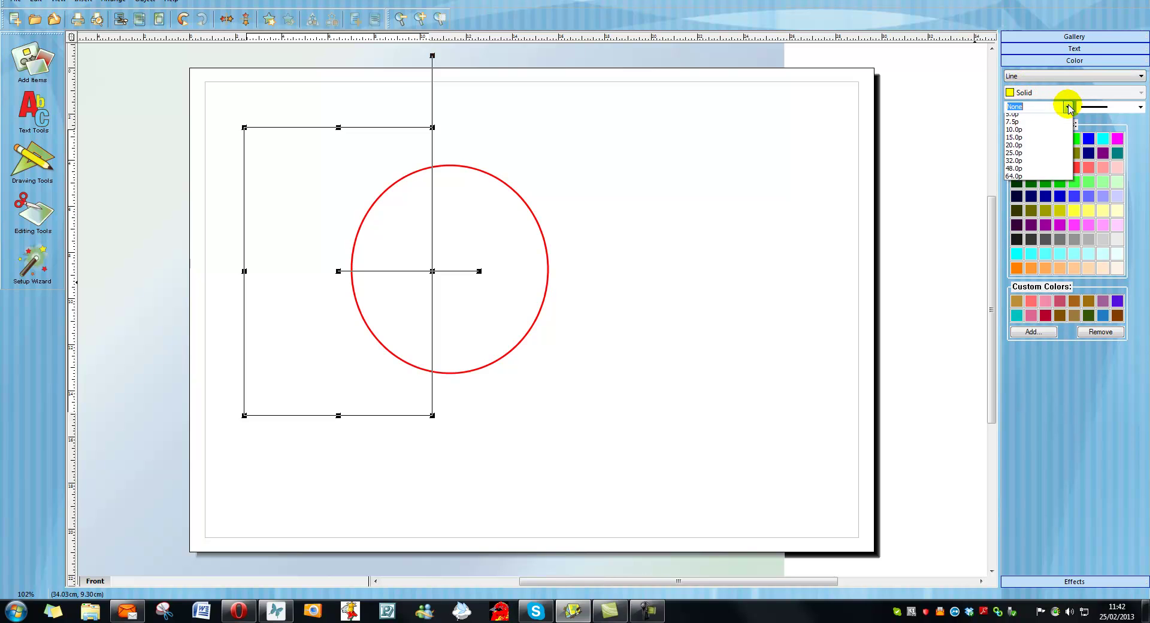
pyautogui.click(1016, 149)
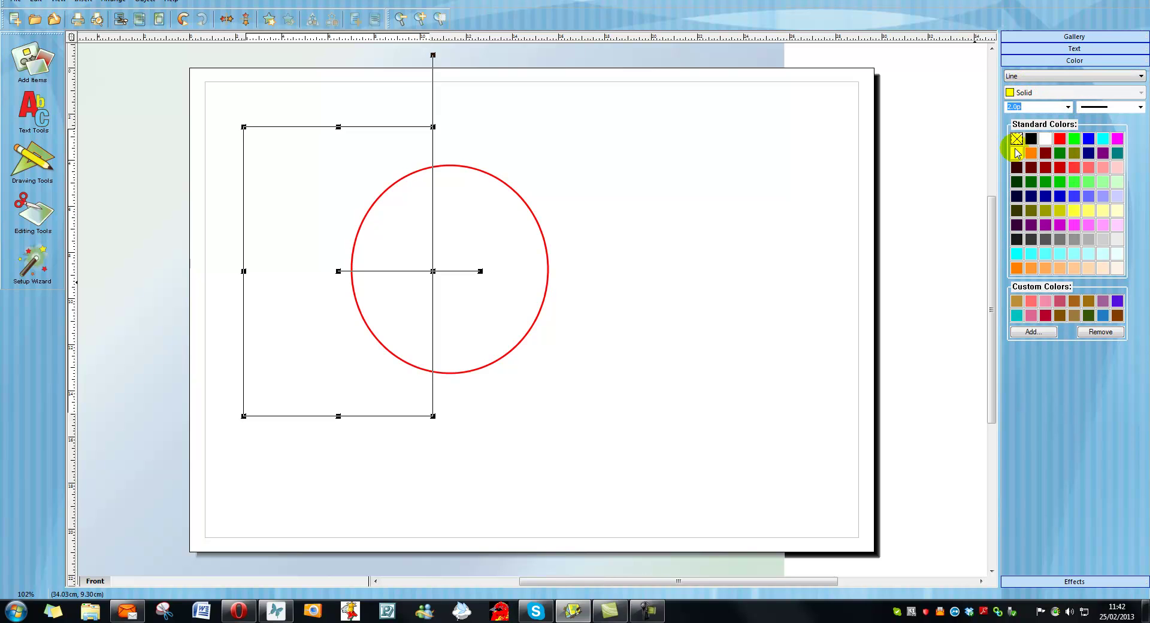
pyautogui.click(1060, 139)
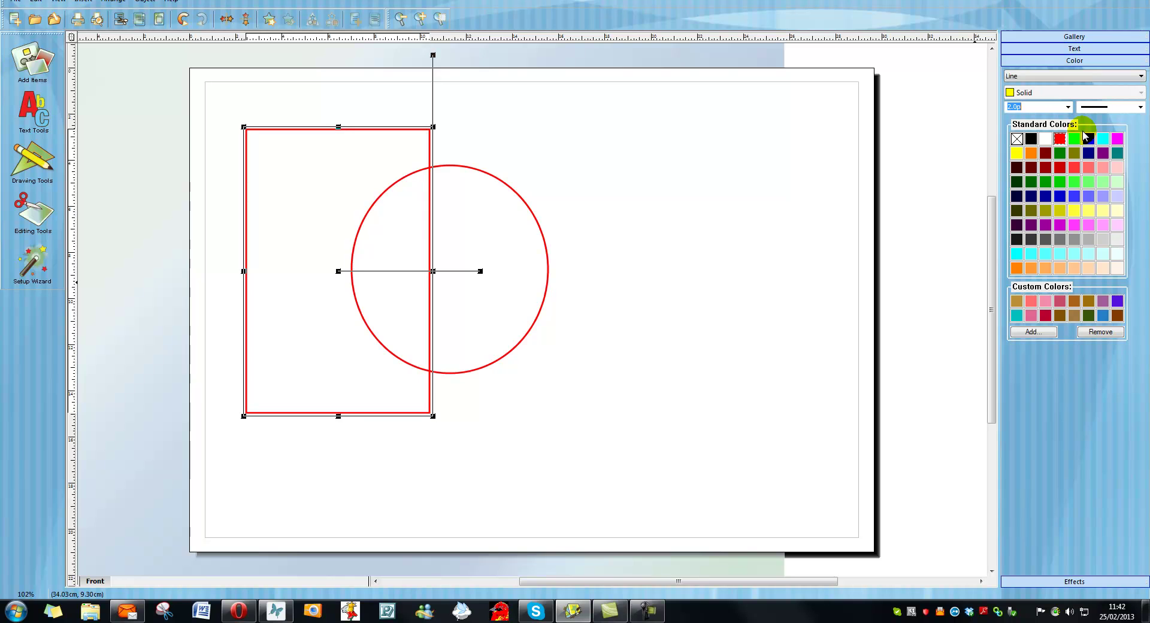
pyautogui.click(579, 121)
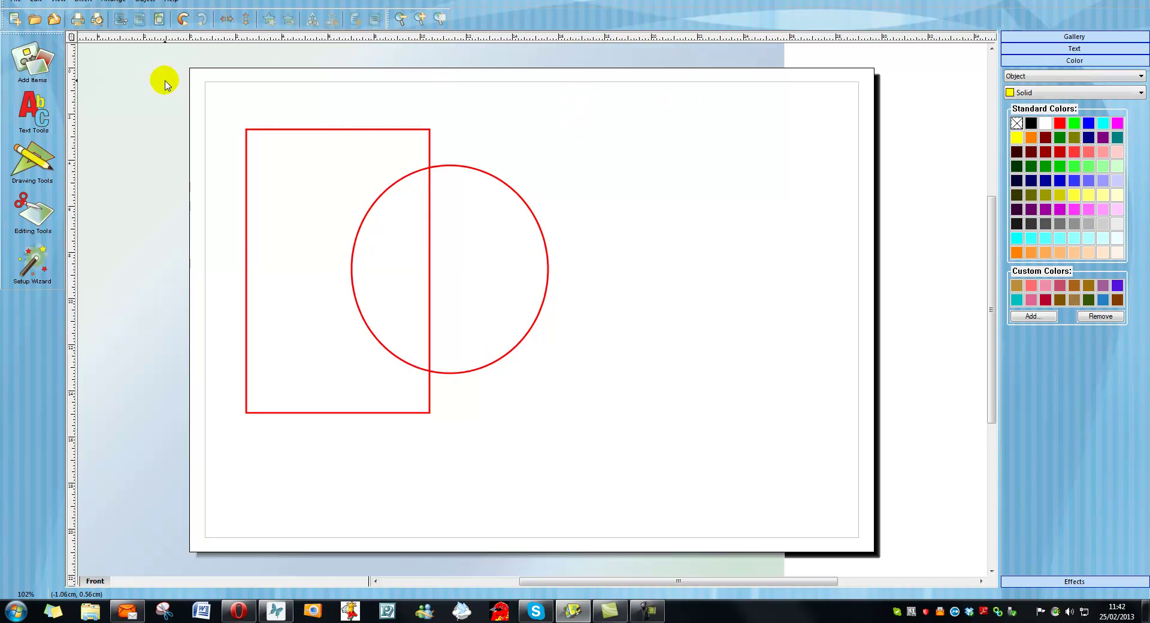
# - Select the rectangle and circle together and group them into one object
pyautogui.moveTo(161, 75); pyautogui.dragTo(626, 541)
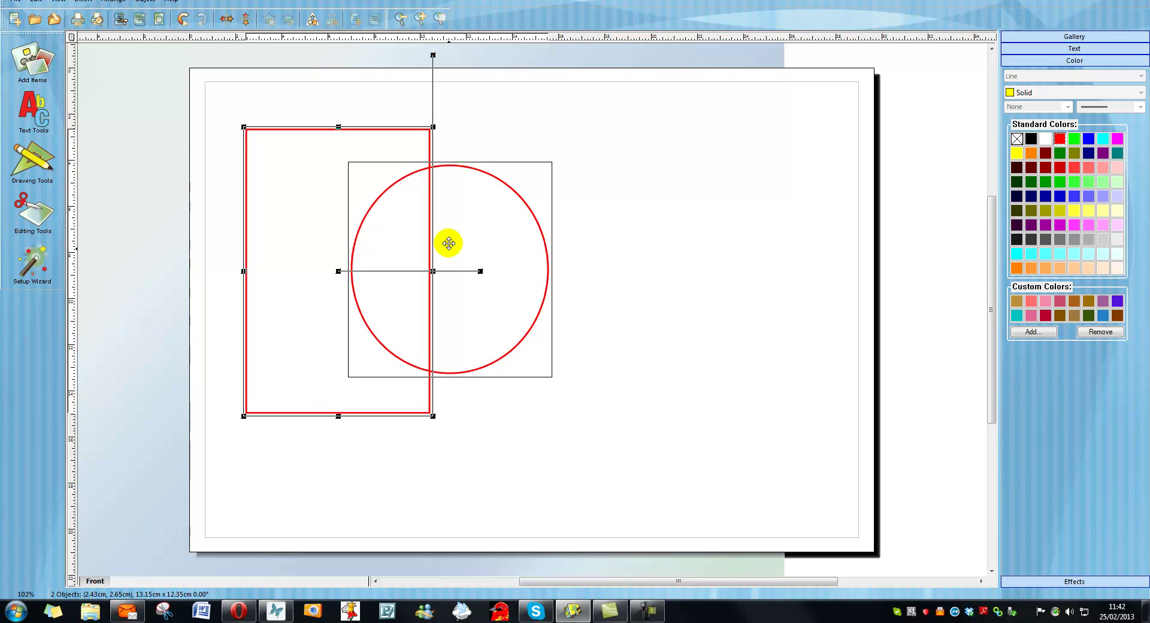
pyautogui.moveTo(449, 243); pyautogui.dragTo(475, 220)
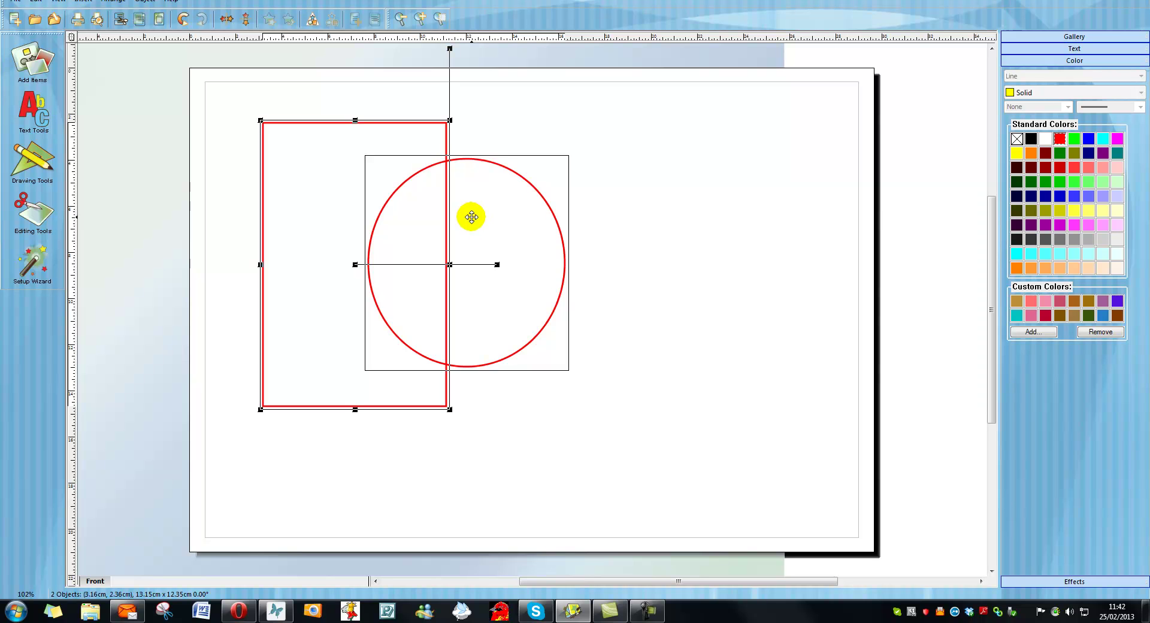
pyautogui.rightClick(471, 217)
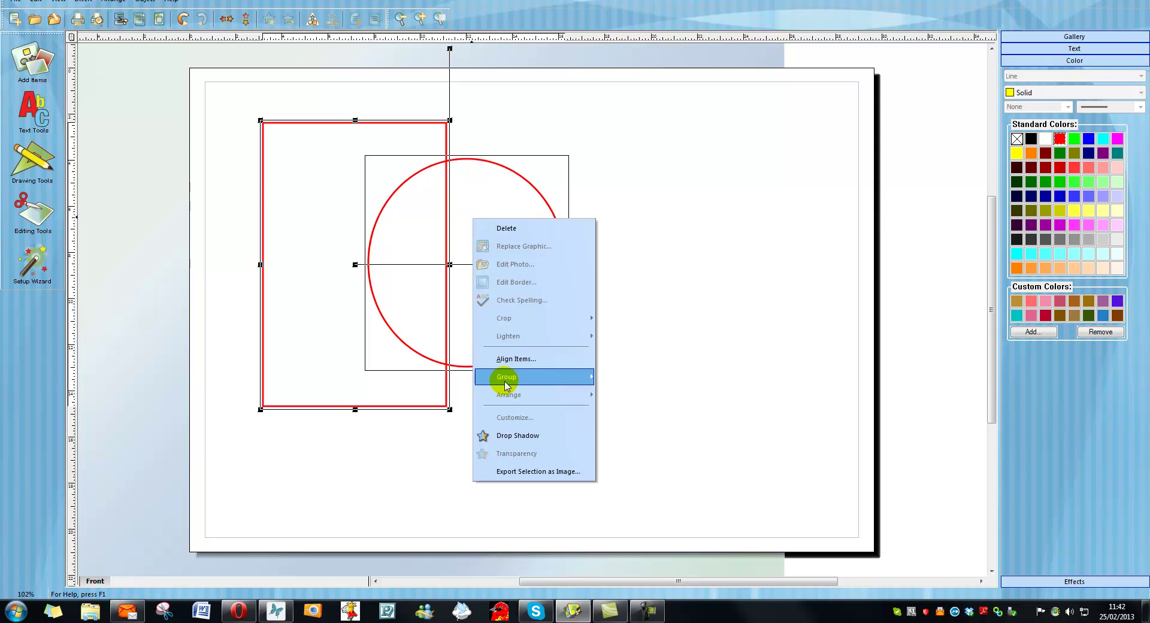
pyautogui.moveTo(503, 379)
pyautogui.click(623, 377)
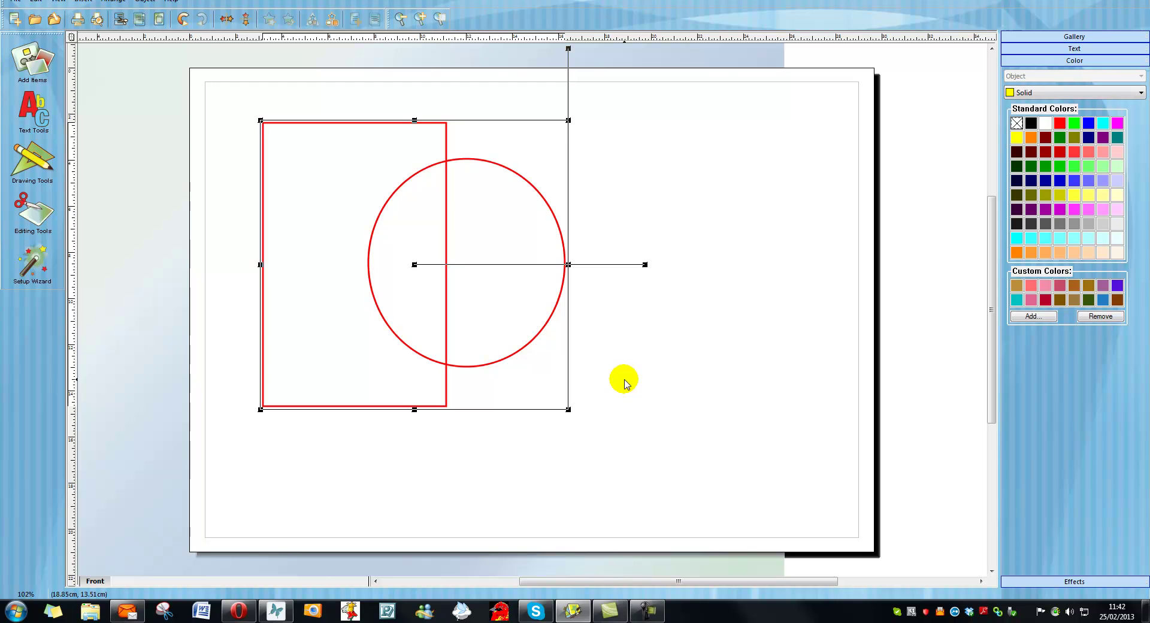
pyautogui.click(513, 129)
# - Reposition the 13.15 × 12.35 cm group near the page's top left
pyautogui.click(488, 188)
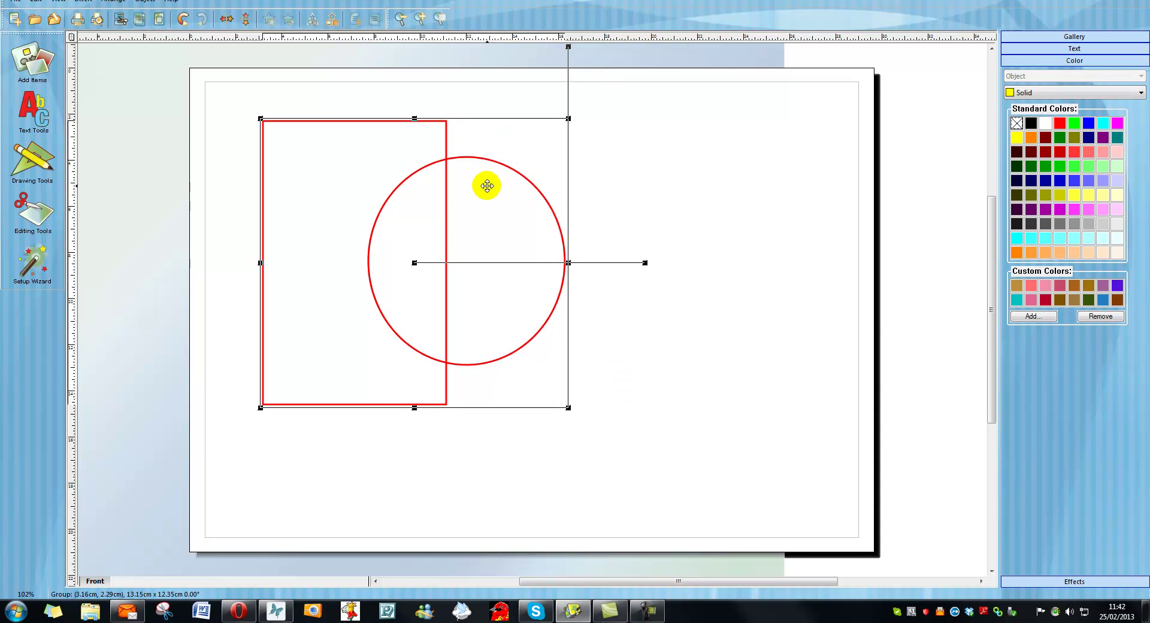
pyautogui.moveTo(488, 189); pyautogui.dragTo(706, 214)
pyautogui.click(646, 126)
pyautogui.moveTo(495, 198); pyautogui.dragTo(240, 186)
pyautogui.click(495, 110)
pyautogui.click(484, 197)
pyautogui.moveTo(467, 210); pyautogui.dragTo(490, 197)
pyautogui.click(624, 166)
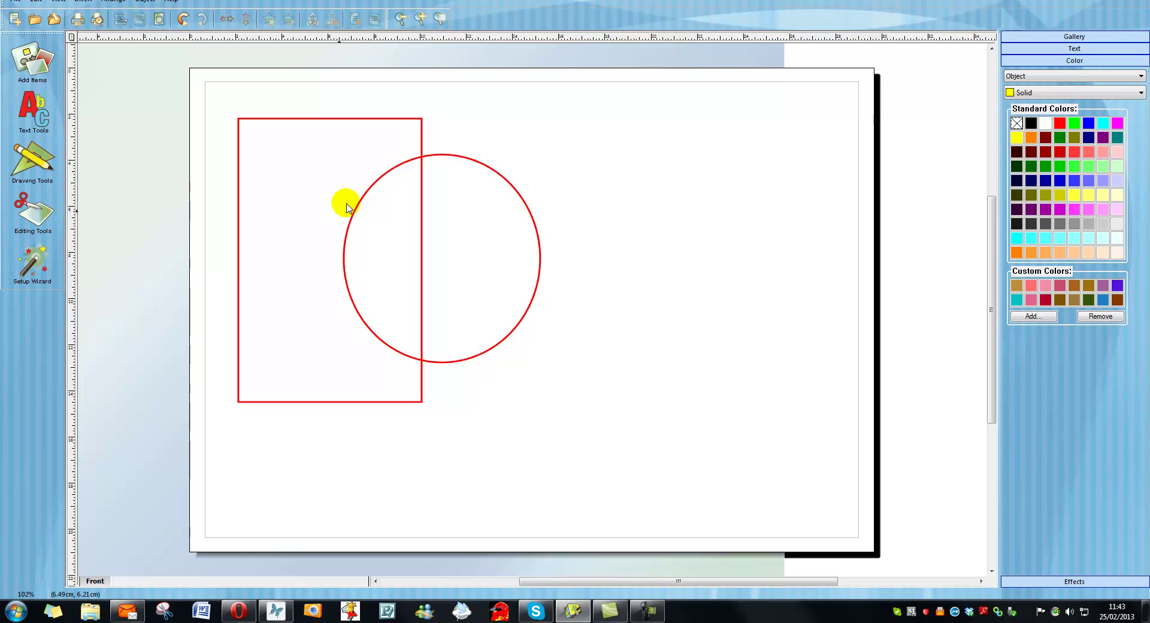
pyautogui.moveTo(413, 374); pyautogui.dragTo(403, 446)
pyautogui.moveTo(512, 296); pyautogui.dragTo(512, 217)
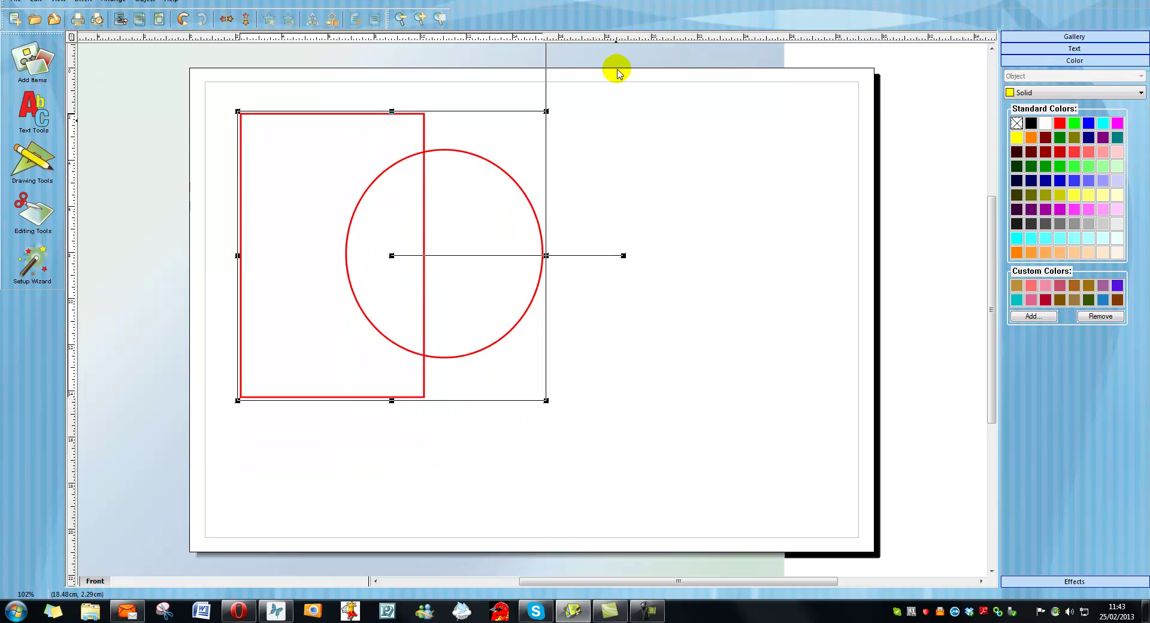
# - Ungroup the pair into a separate rectangle and circle, then select both with Ctrl+A
pyautogui.rightClick(390, 197)
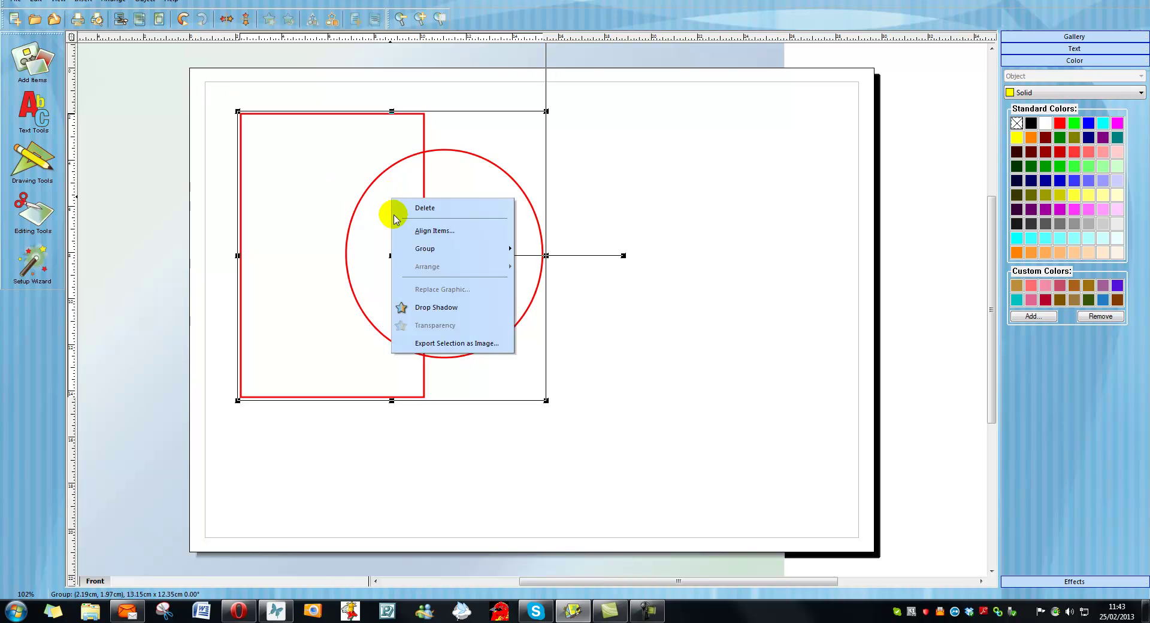
pyautogui.moveTo(449, 249)
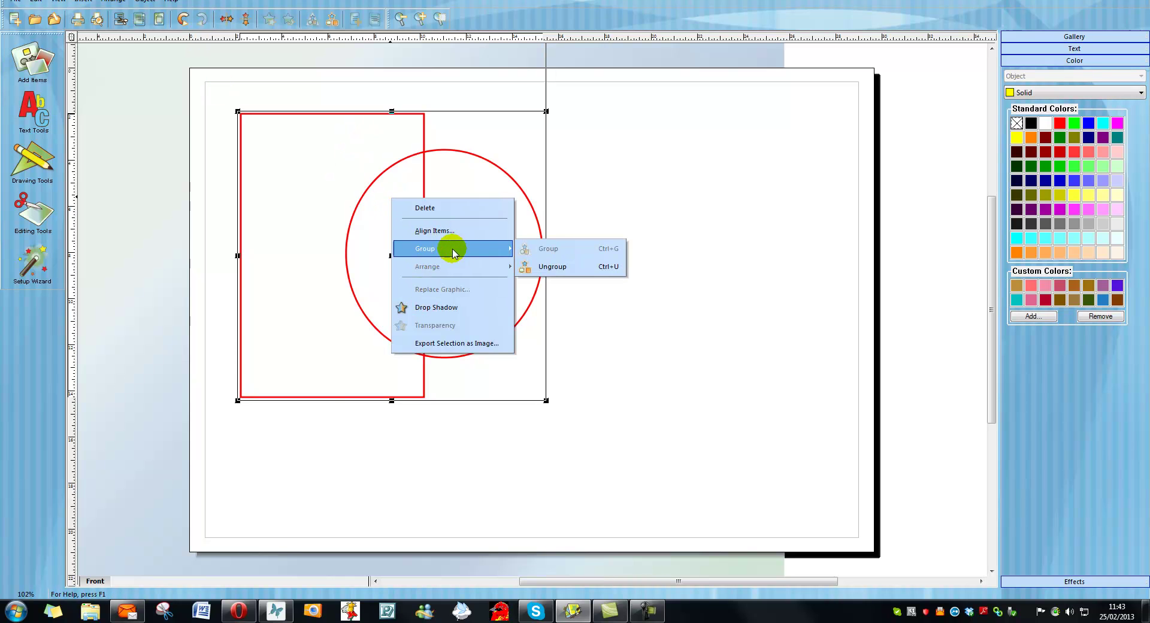
pyautogui.click(544, 264)
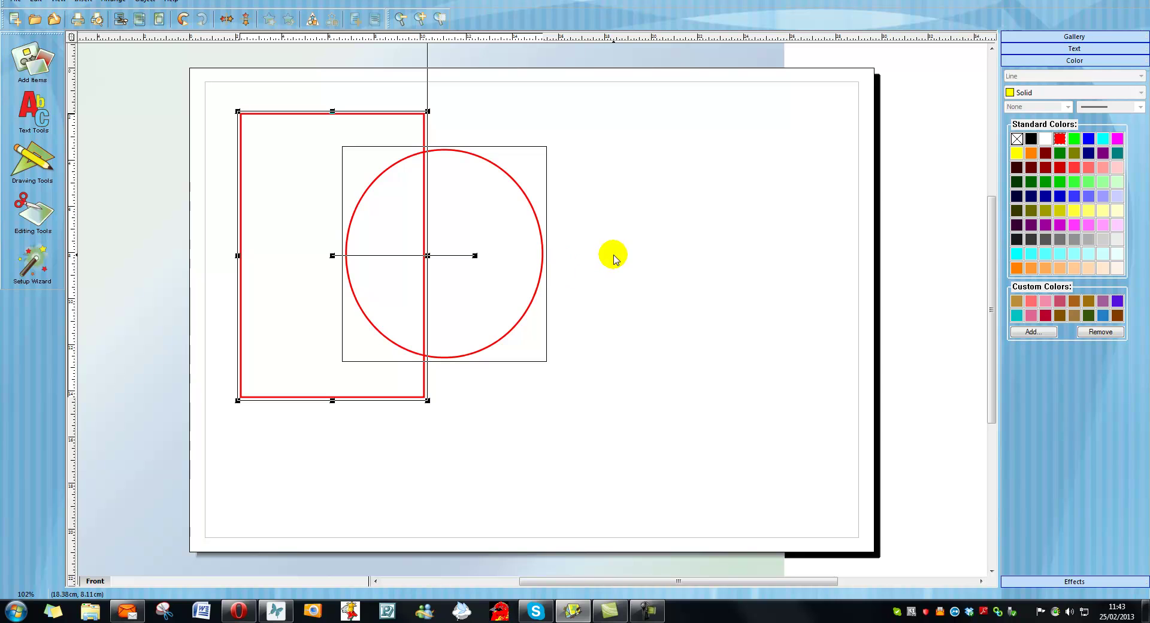
pyautogui.click(662, 269)
pyautogui.moveTo(160, 64); pyautogui.dragTo(627, 463)
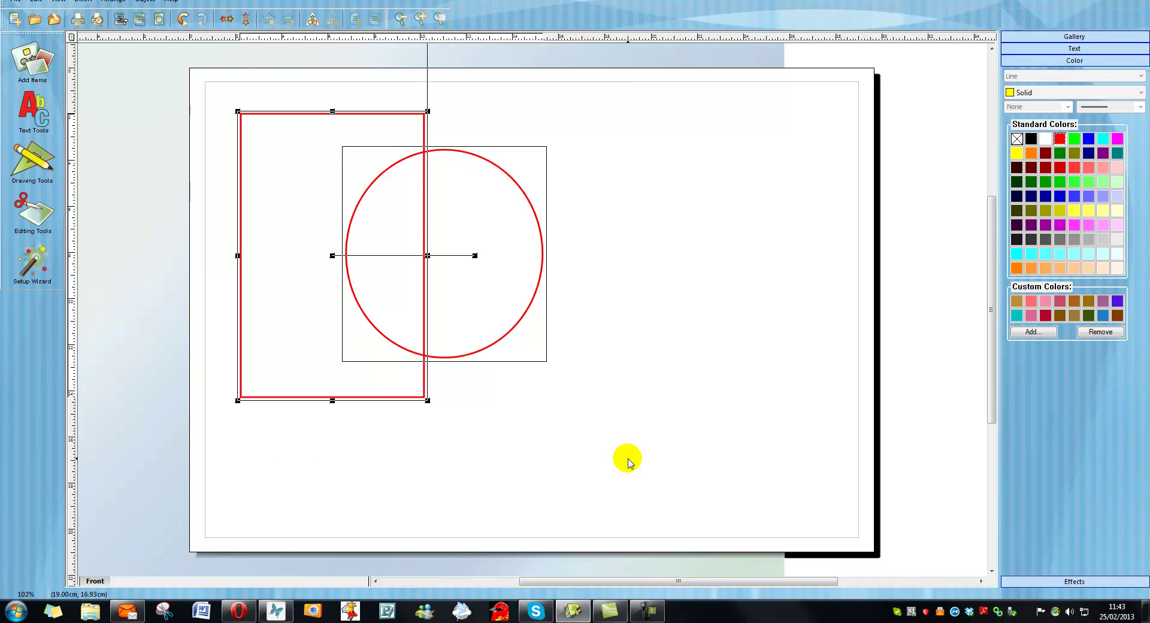
pyautogui.click(627, 460)
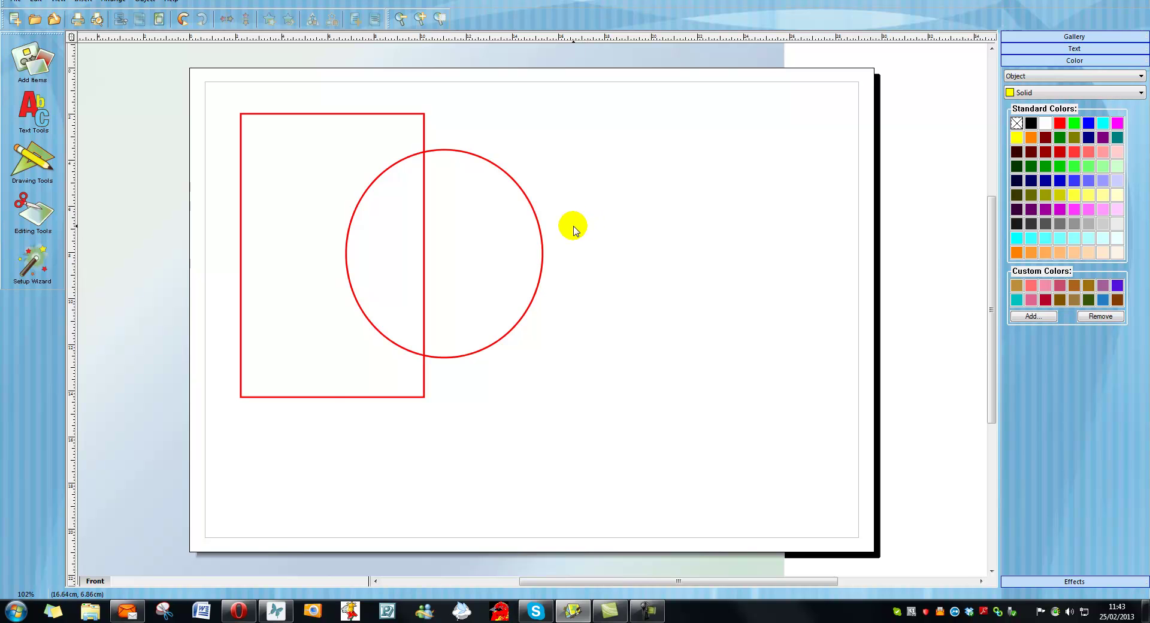
pyautogui.hotkey('ctrl', 'a')
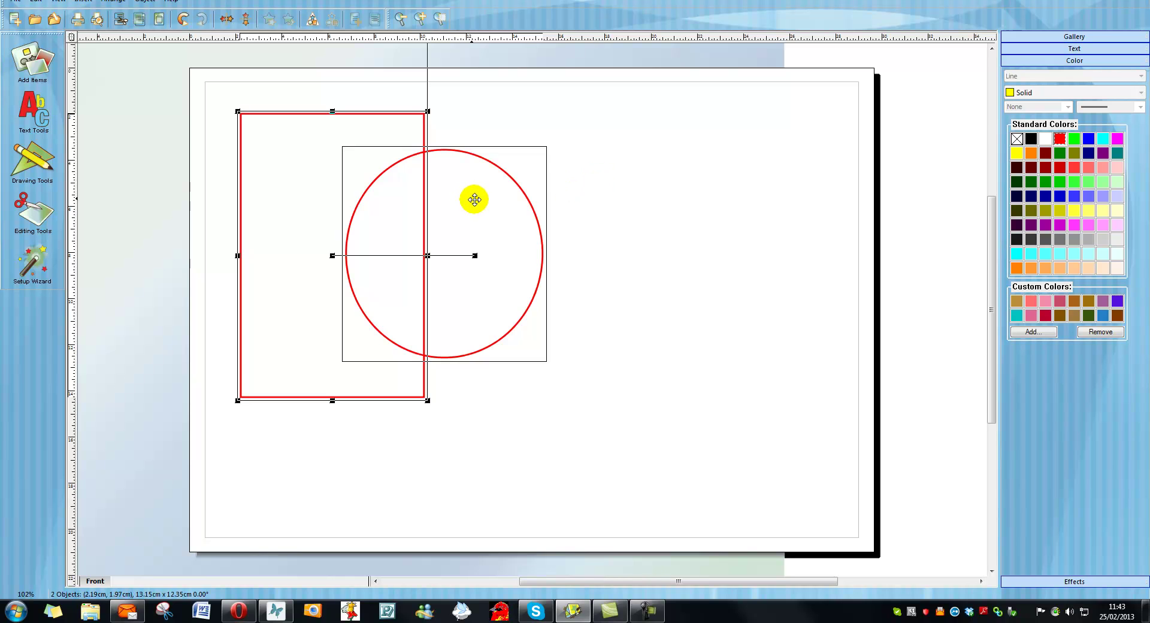
# - Duplicate the circle and rectangle as an overlapping pair on the page's right side
pyautogui.moveTo(474, 201); pyautogui.dragTo(796, 196)
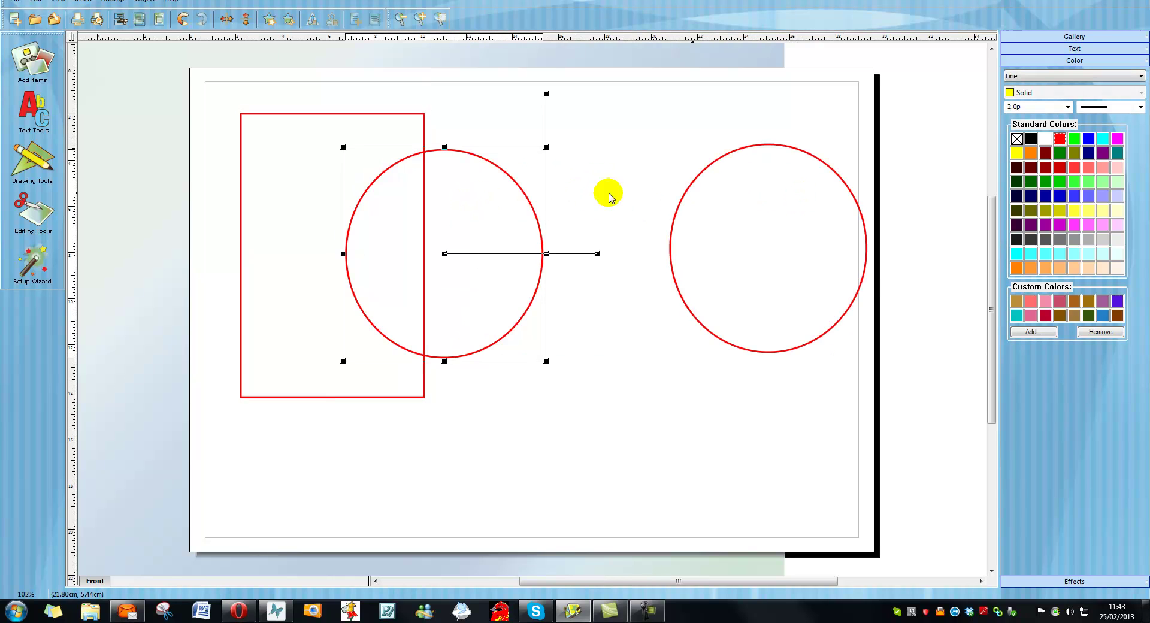
pyautogui.click(282, 138)
pyautogui.moveTo(282, 139); pyautogui.dragTo(626, 129)
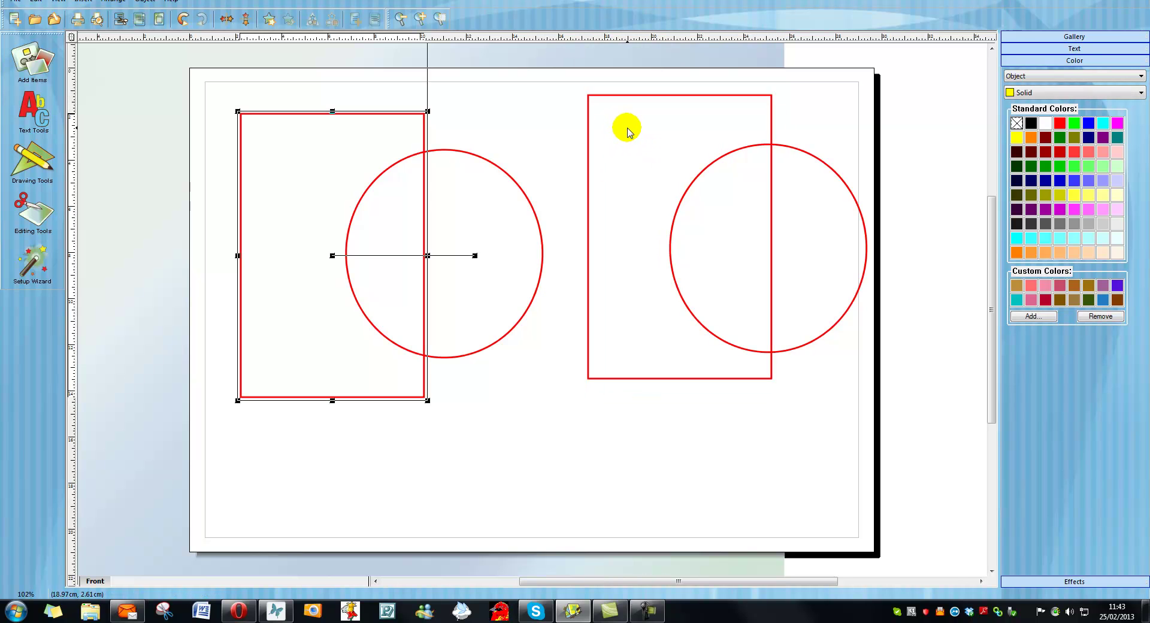
pyautogui.click(666, 339)
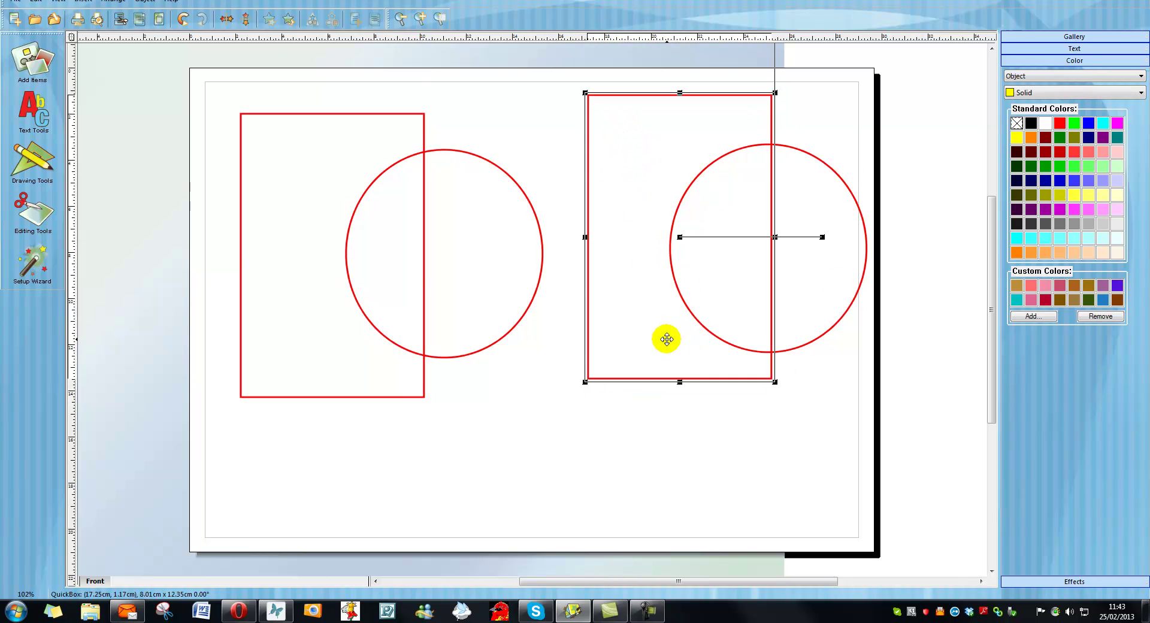
pyautogui.moveTo(666, 339); pyautogui.dragTo(668, 353)
pyautogui.click(542, 485)
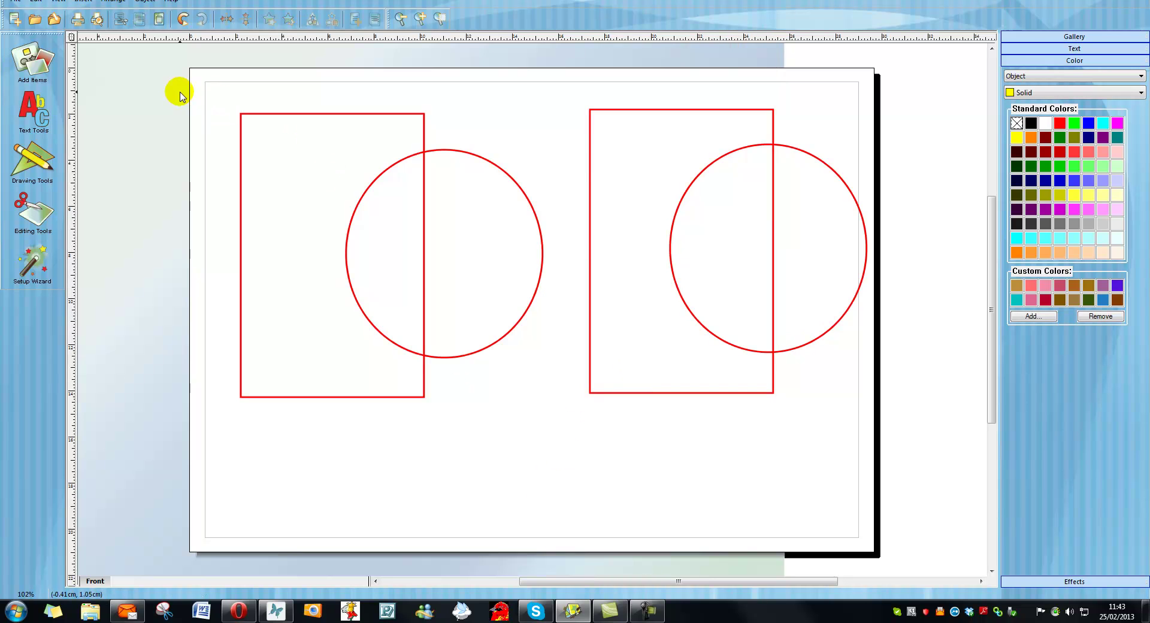
pyautogui.moveTo(180, 96); pyautogui.dragTo(567, 485)
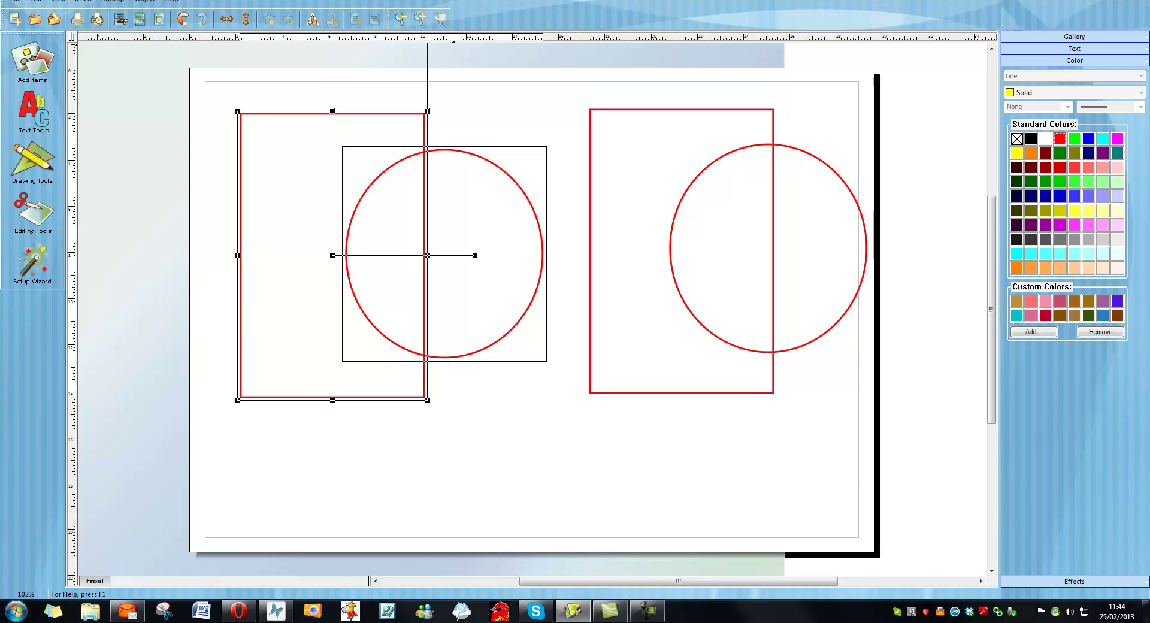
# - Use Object > Join > Add to make the left pair one 13.13 × 12.35 cm outline
pyautogui.click(145, 1)
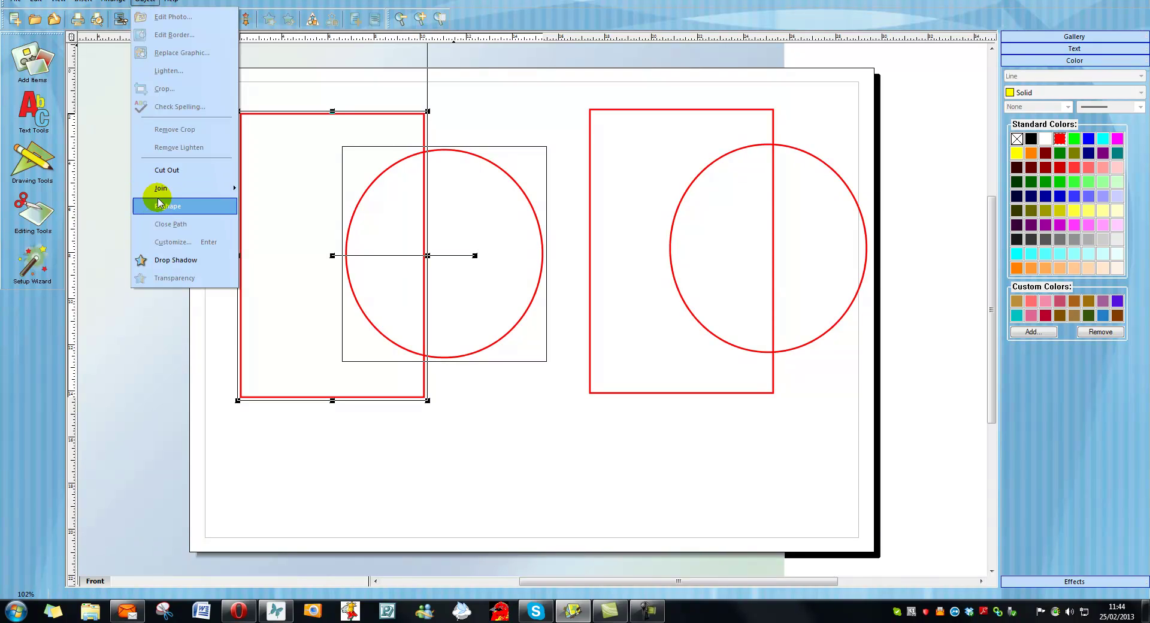
pyautogui.moveTo(159, 194)
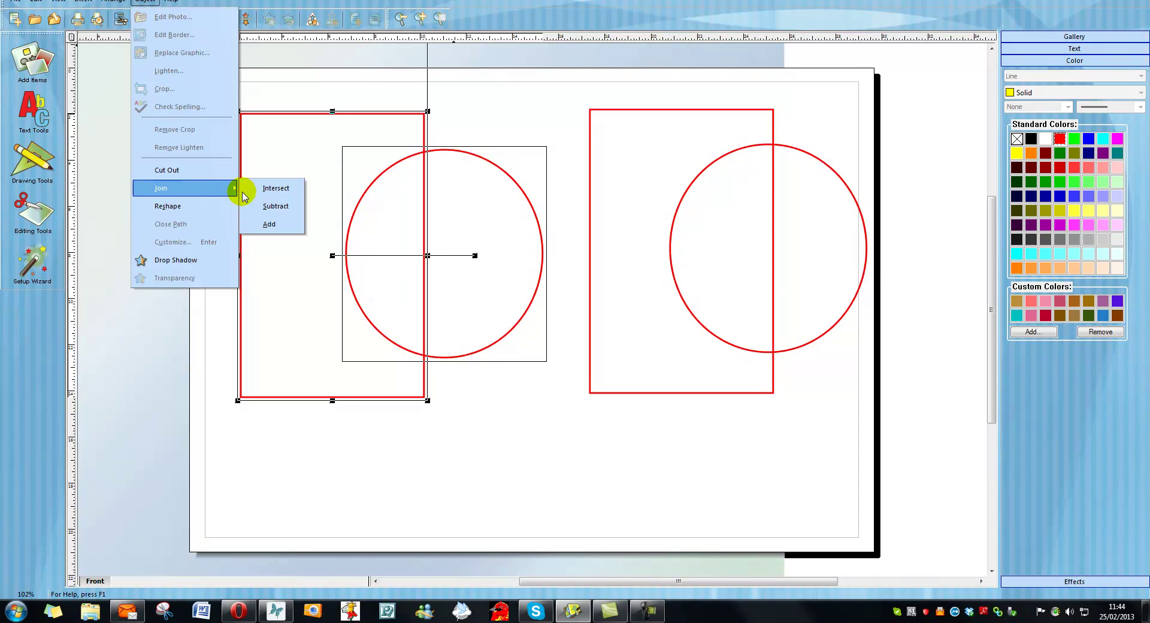
pyautogui.click(276, 229)
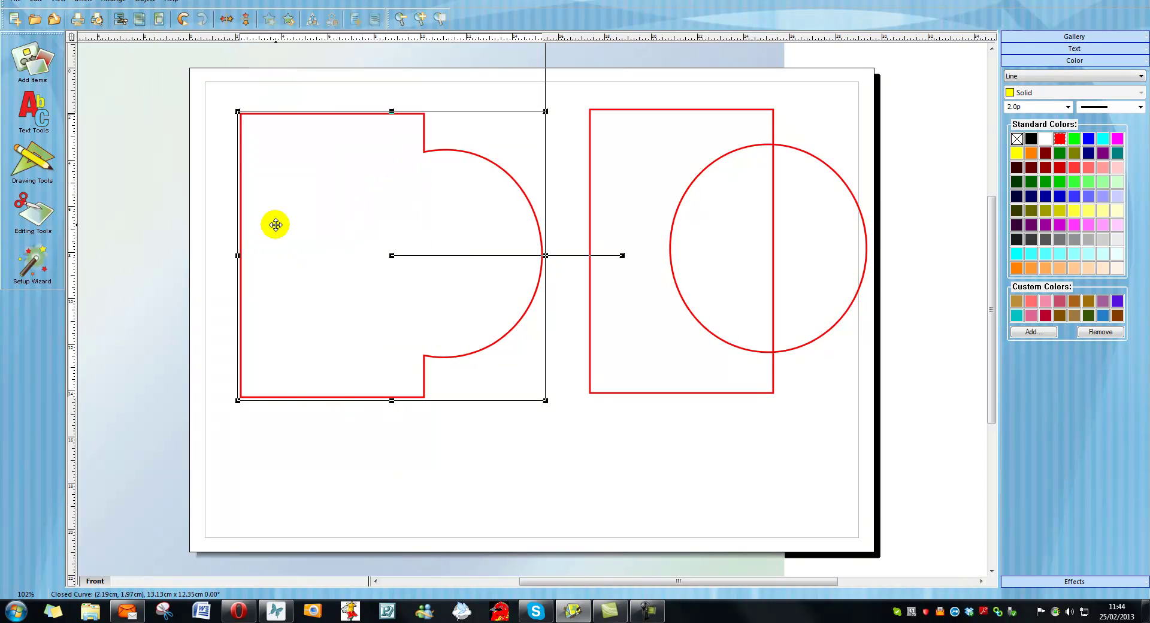
pyautogui.click(234, 91)
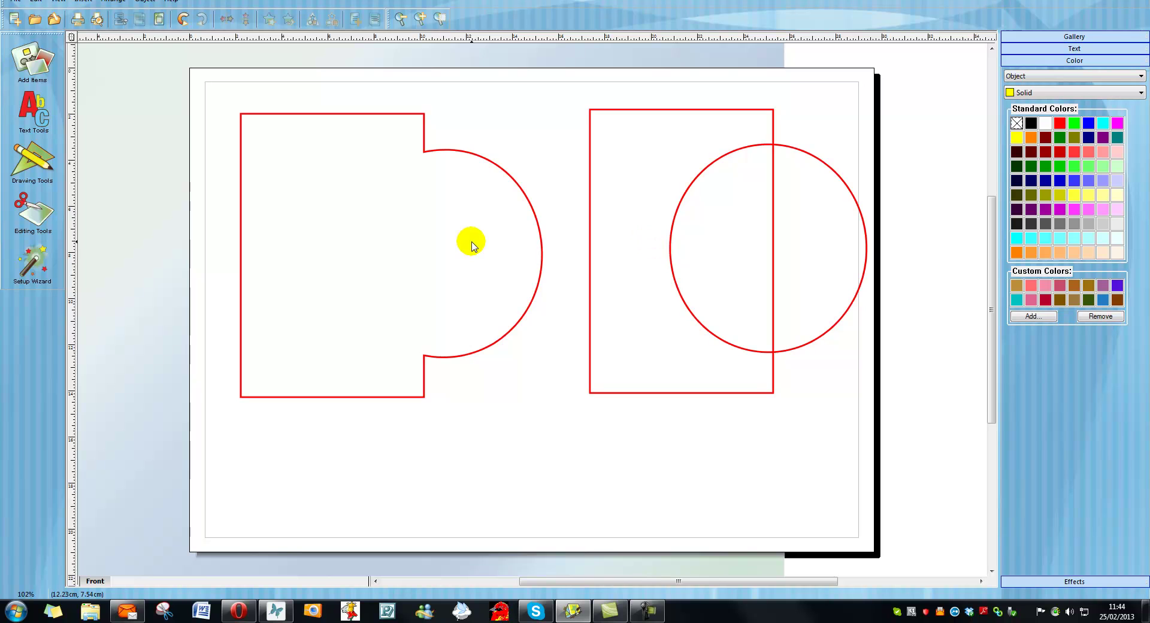
# - Draw a triangle between the welded shape and the copied pair
pyautogui.click(32, 163)
pyautogui.click(111, 202)
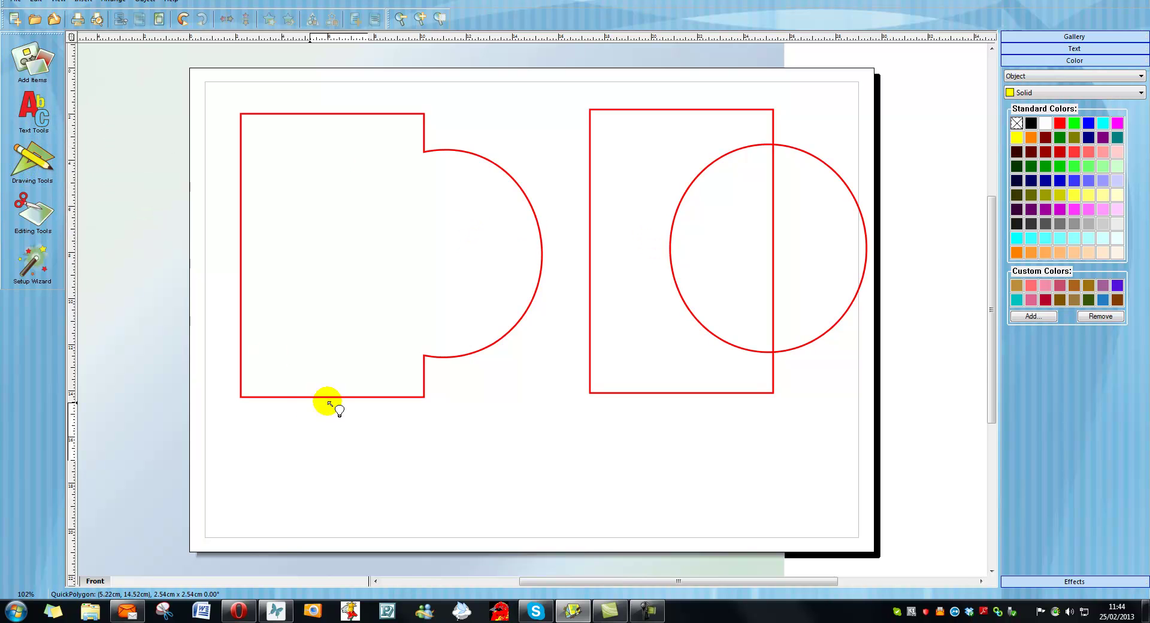
pyautogui.moveTo(475, 184)
pyautogui.mouseDown()
pyautogui.moveTo(544, 218)
pyautogui.moveTo(621, 313)
pyautogui.mouseUp()
pyautogui.moveTo(634, 358); pyautogui.dragTo(629, 313)
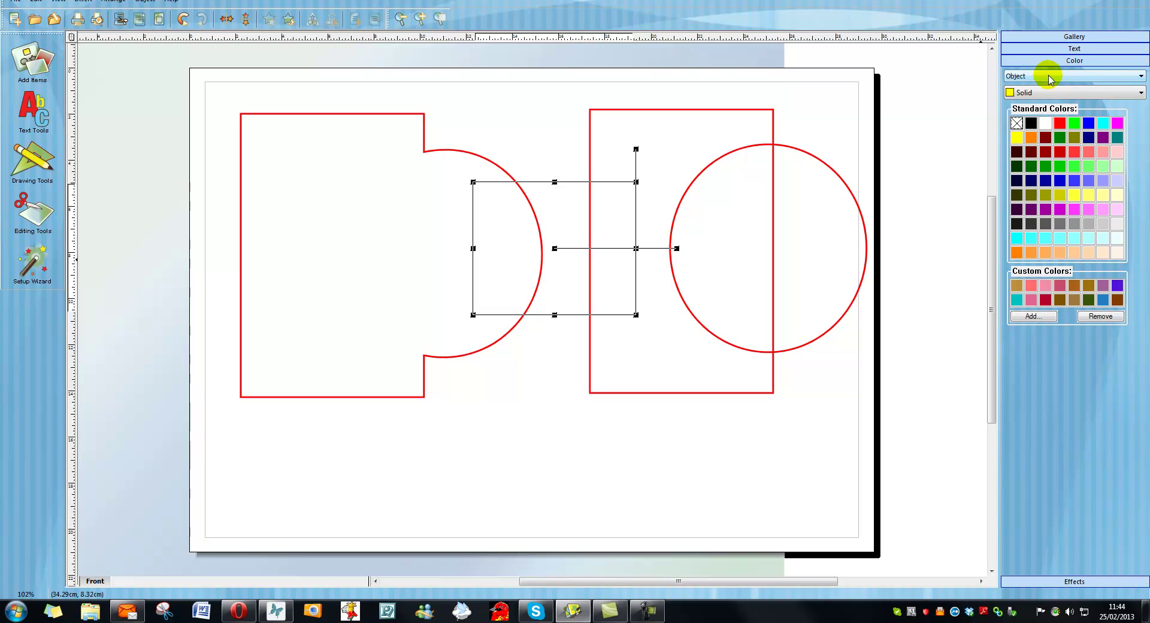
# - Give the triangle a 2.0p red outline
pyautogui.click(1049, 76)
pyautogui.click(1044, 88)
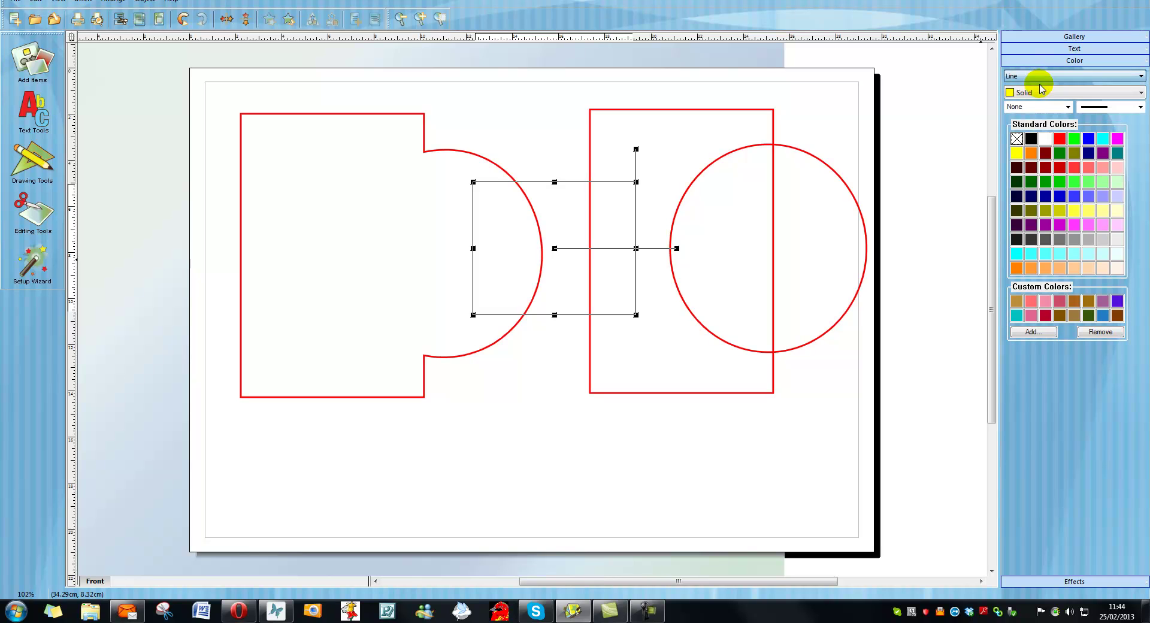
pyautogui.click(1068, 107)
pyautogui.click(1051, 151)
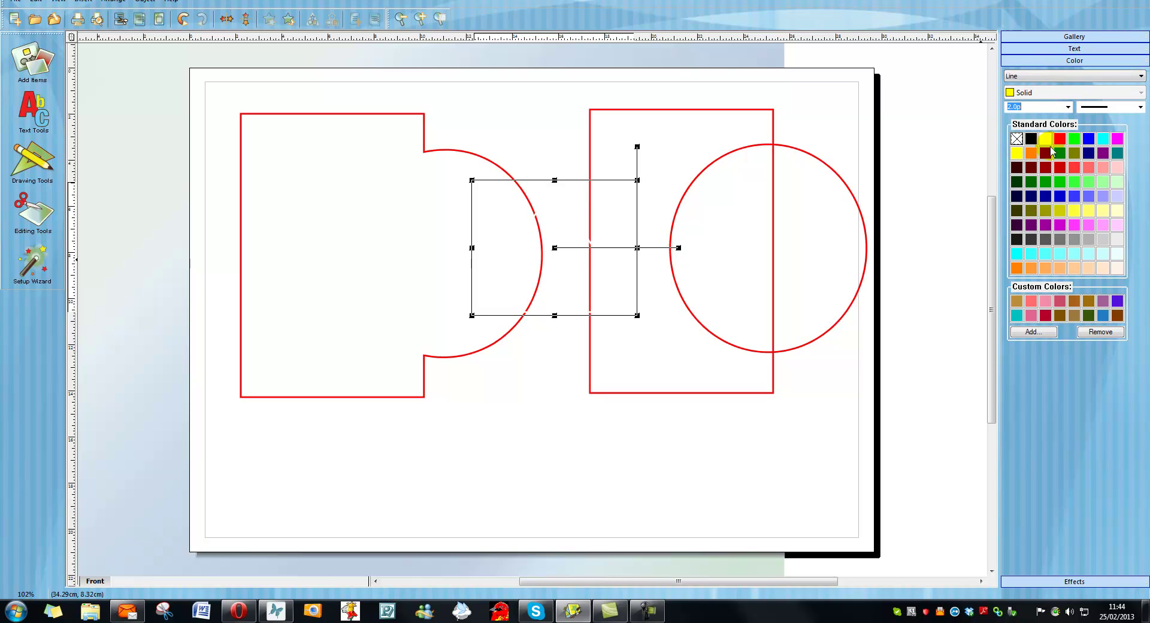
pyautogui.click(1059, 139)
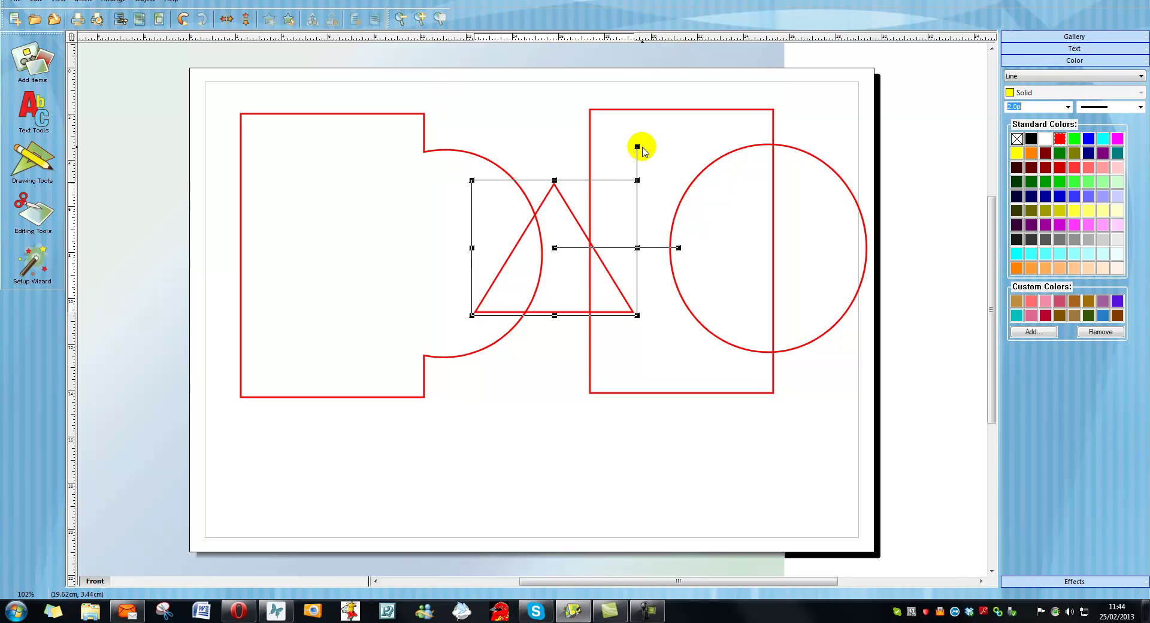
# - Rotate the triangle about 268° to point right and move it onto the welded shape's edge
pyautogui.click(680, 261)
pyautogui.moveTo(549, 331); pyautogui.dragTo(566, 333)
pyautogui.moveTo(565, 256); pyautogui.dragTo(564, 240)
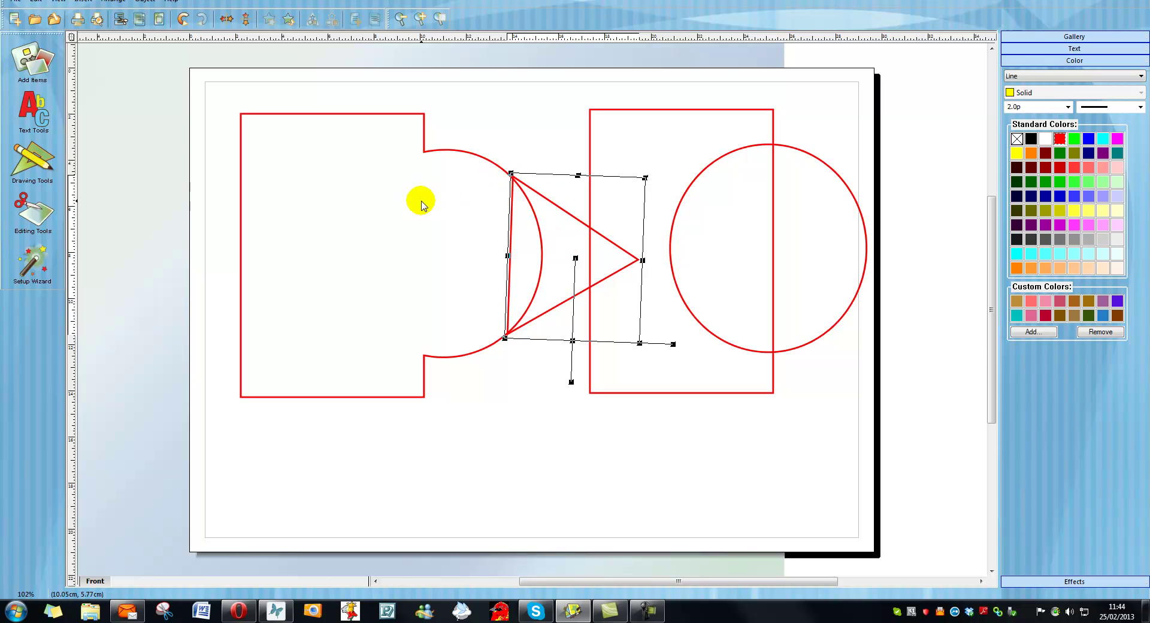
# - Select the welded shape and triangle and join them with Object > Join > Add
pyautogui.click(268, 93)
pyautogui.moveTo(151, 81); pyautogui.dragTo(657, 495)
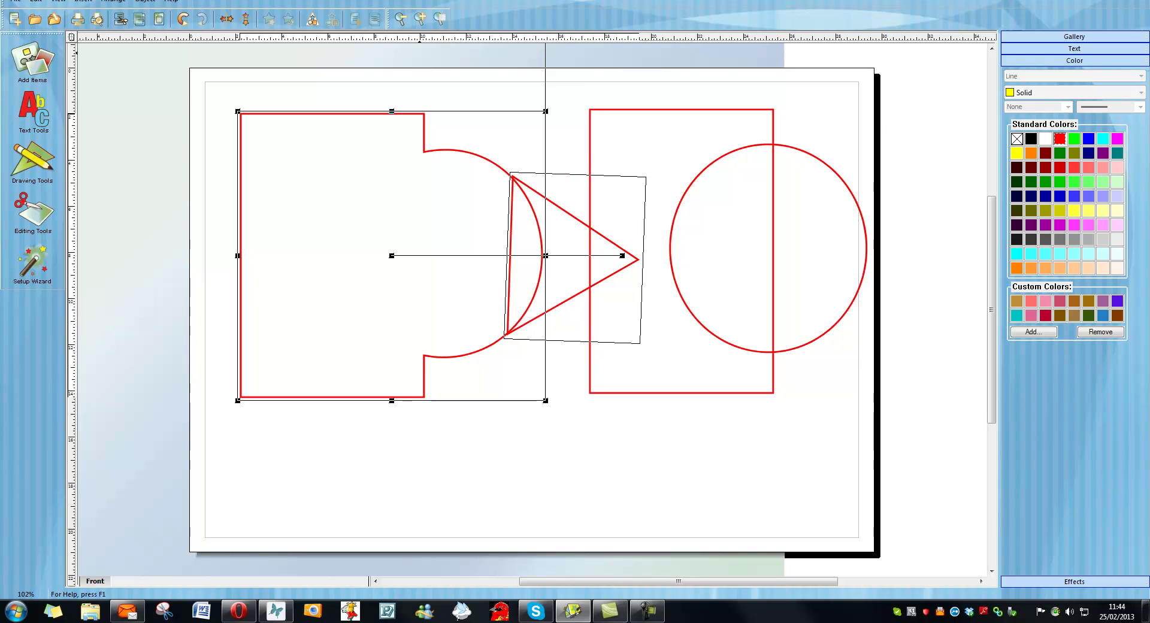
pyautogui.click(145, 2)
pyautogui.moveTo(180, 188)
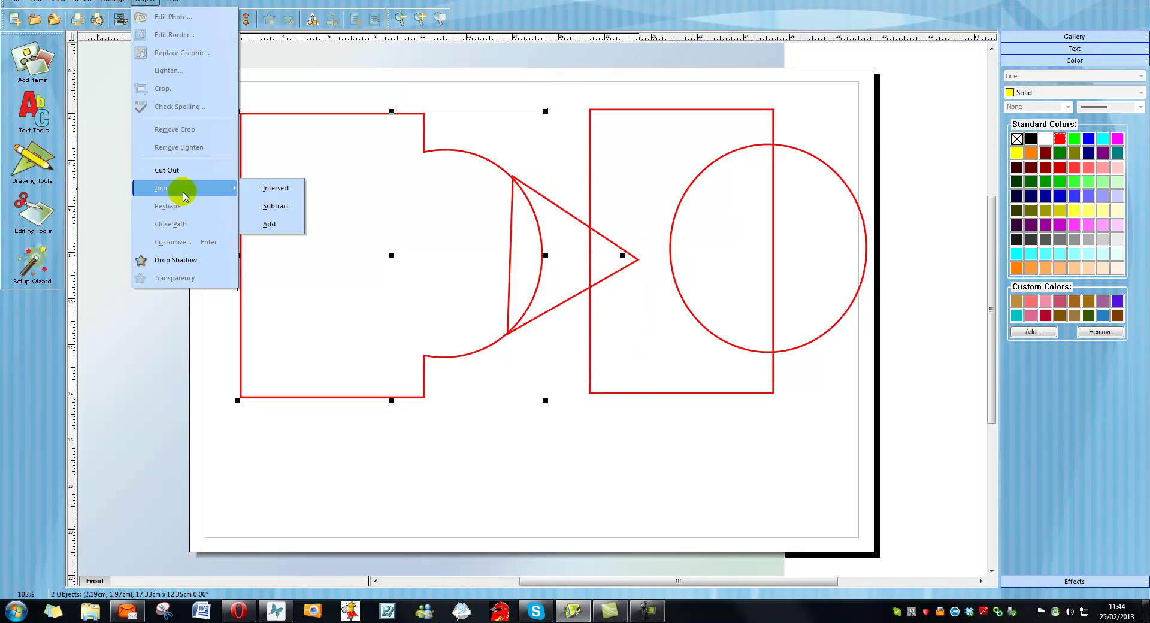
pyautogui.click(267, 225)
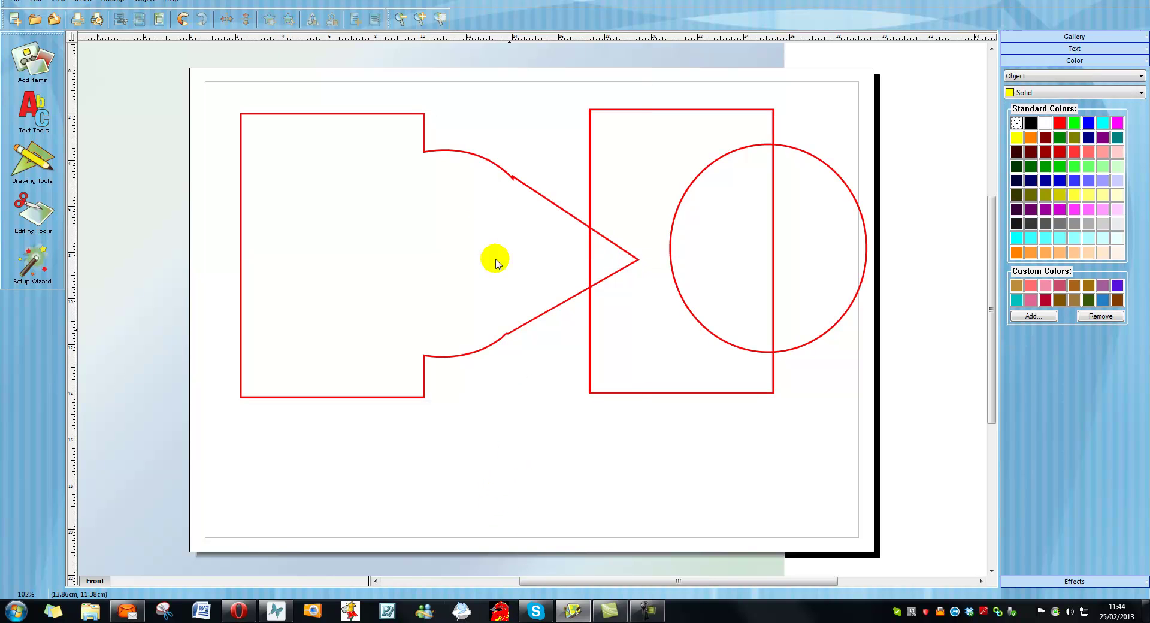
# - Rotate the joined outline about 90° so its point faces up, then shift it left
pyautogui.click(482, 200)
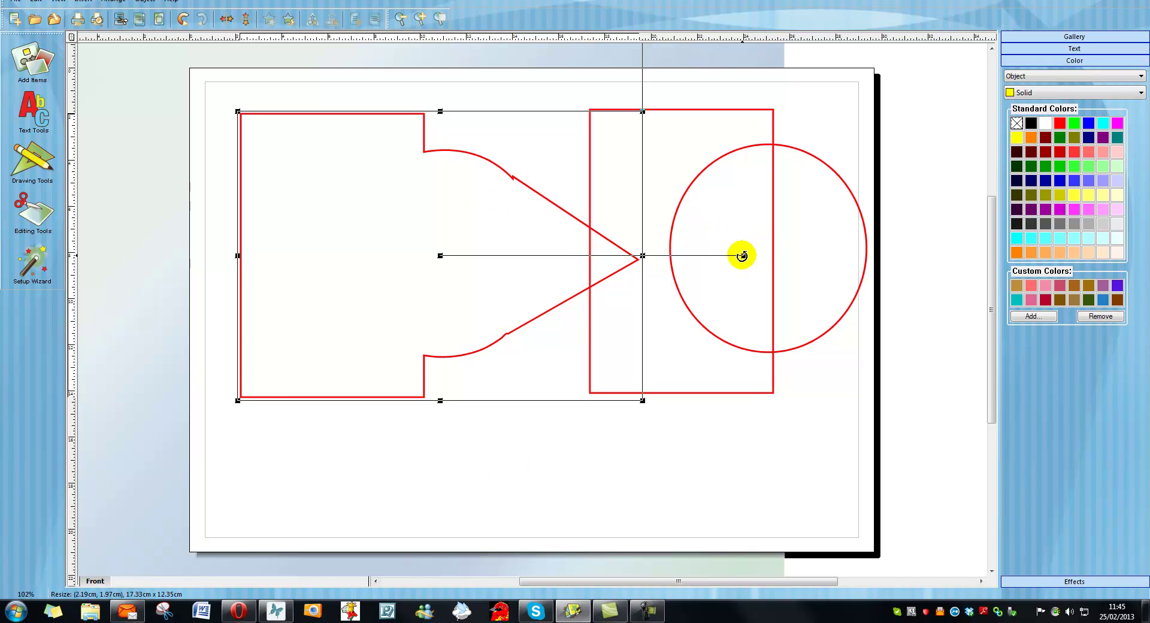
pyautogui.moveTo(742, 254); pyautogui.dragTo(440, 69)
pyautogui.moveTo(521, 272); pyautogui.dragTo(446, 324)
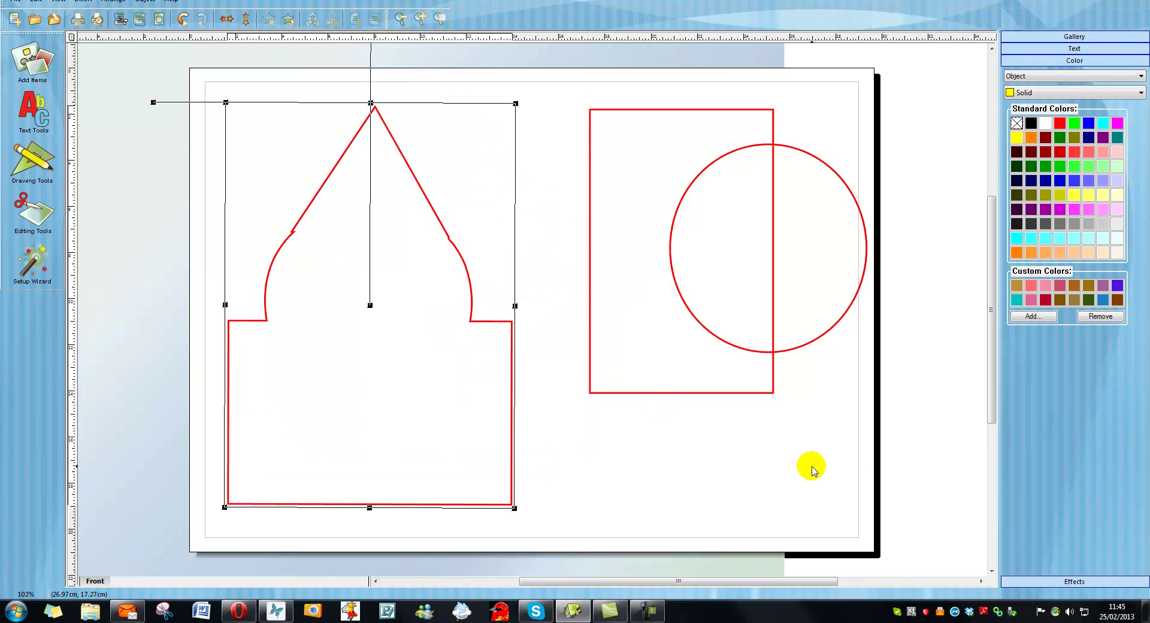